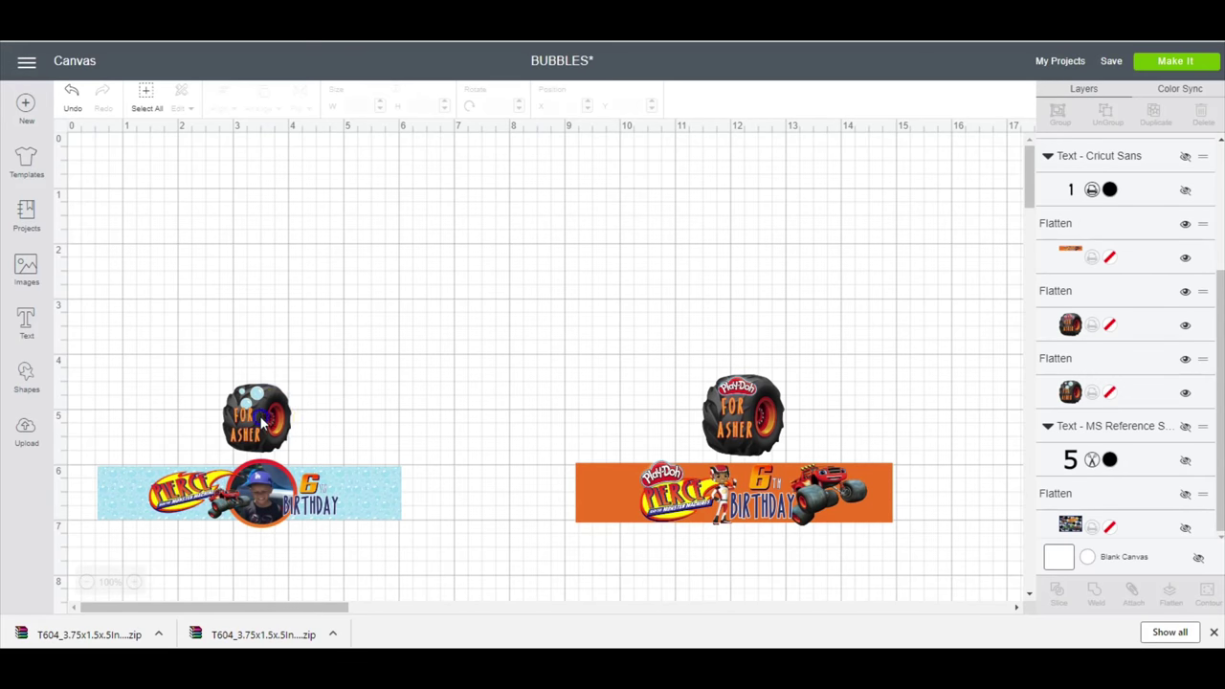
Select the left tire image among the inserted Play-Doh and Monster Machines artwork
{"action": "left_click", "coordinate": [261, 422]}
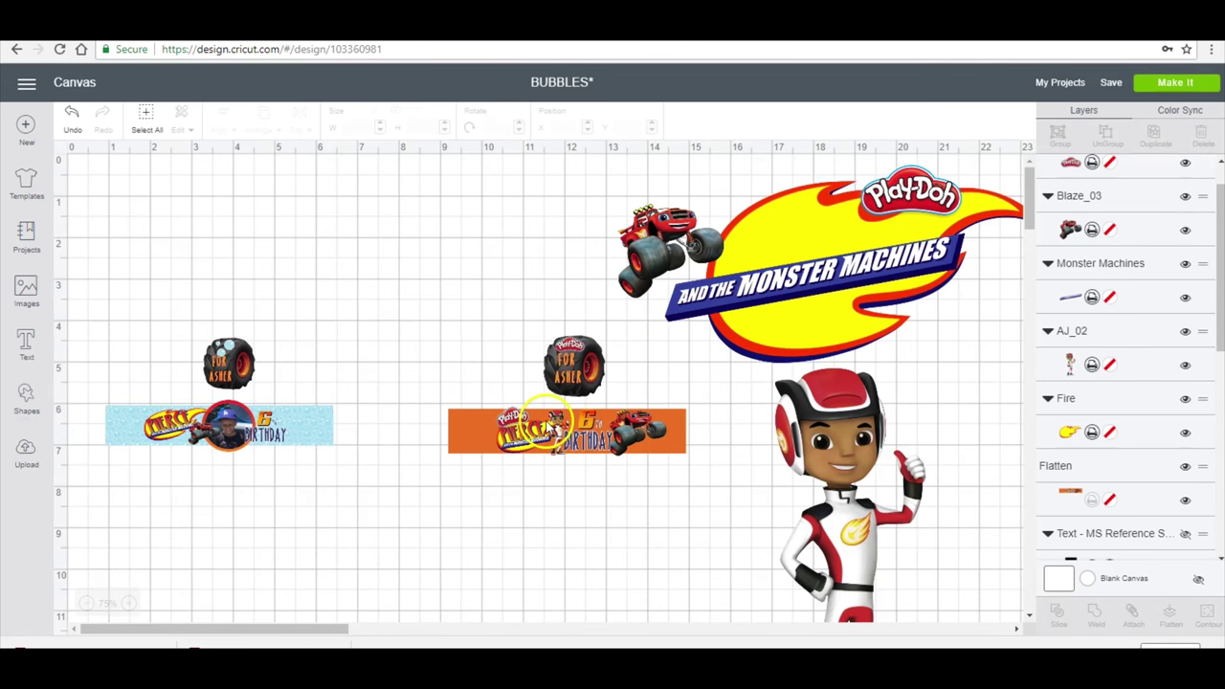
Add a square, unlock its proportions, and resize it to a 5.75 × 1.25 inch rectangle
{"action": "left_click", "coordinate": [21, 397]}
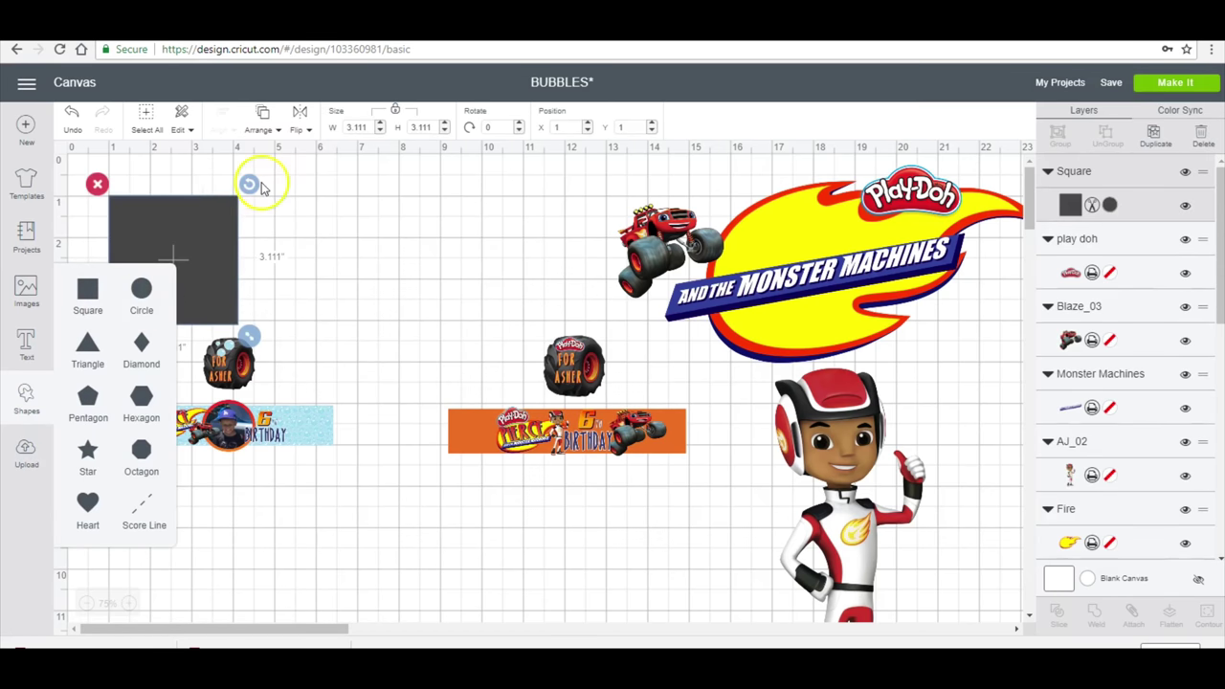
{"action": "left_click", "coordinate": [394, 114]}
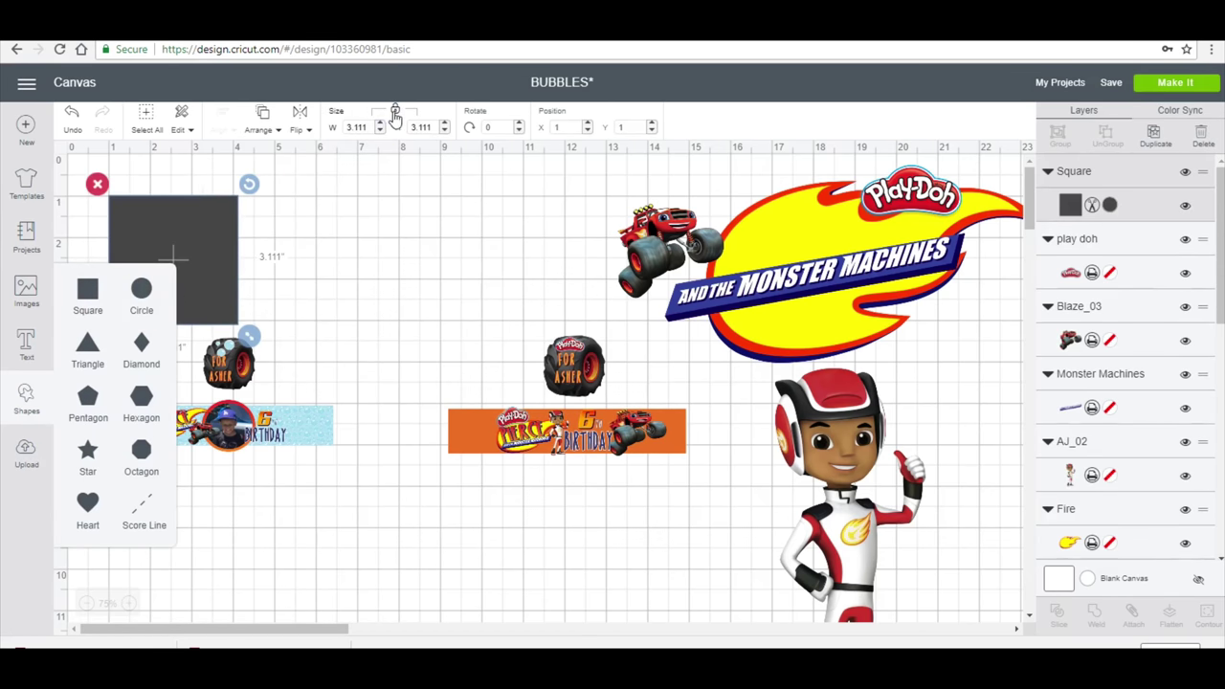
{"action": "left_click_drag", "start_coordinate": [219, 240], "coordinate": [304, 226]}
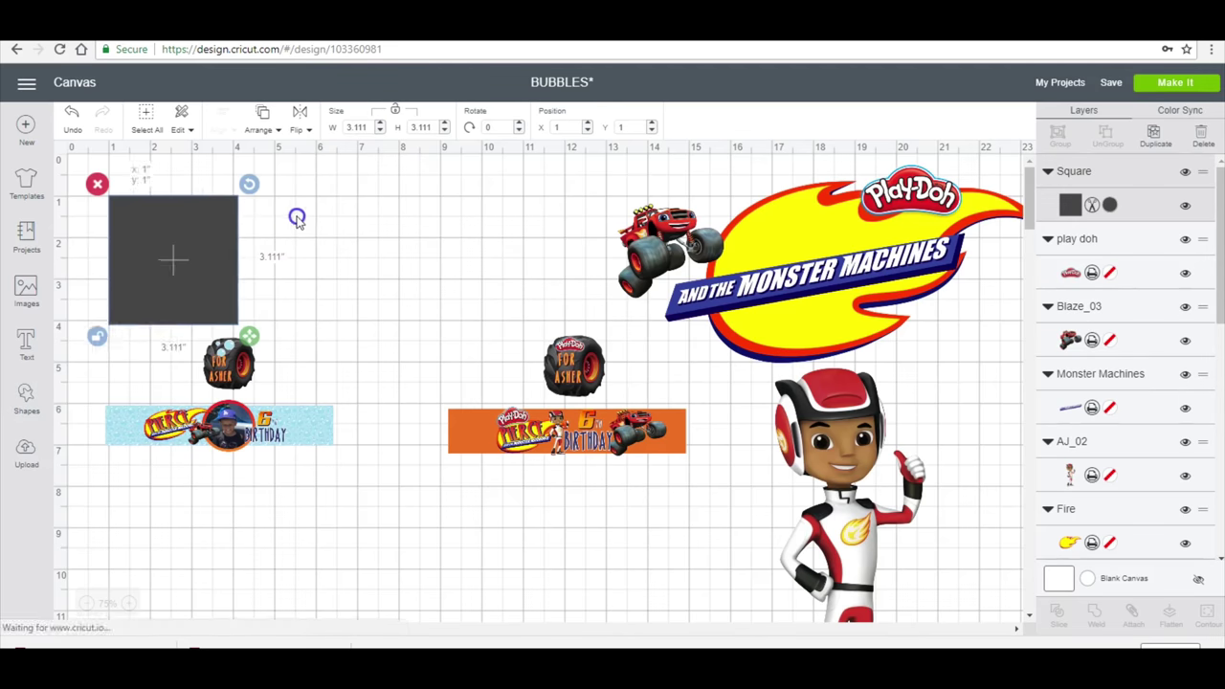
{"action": "left_click_drag", "start_coordinate": [386, 212], "coordinate": [396, 212]}
{"action": "type", "text": "5.7"}
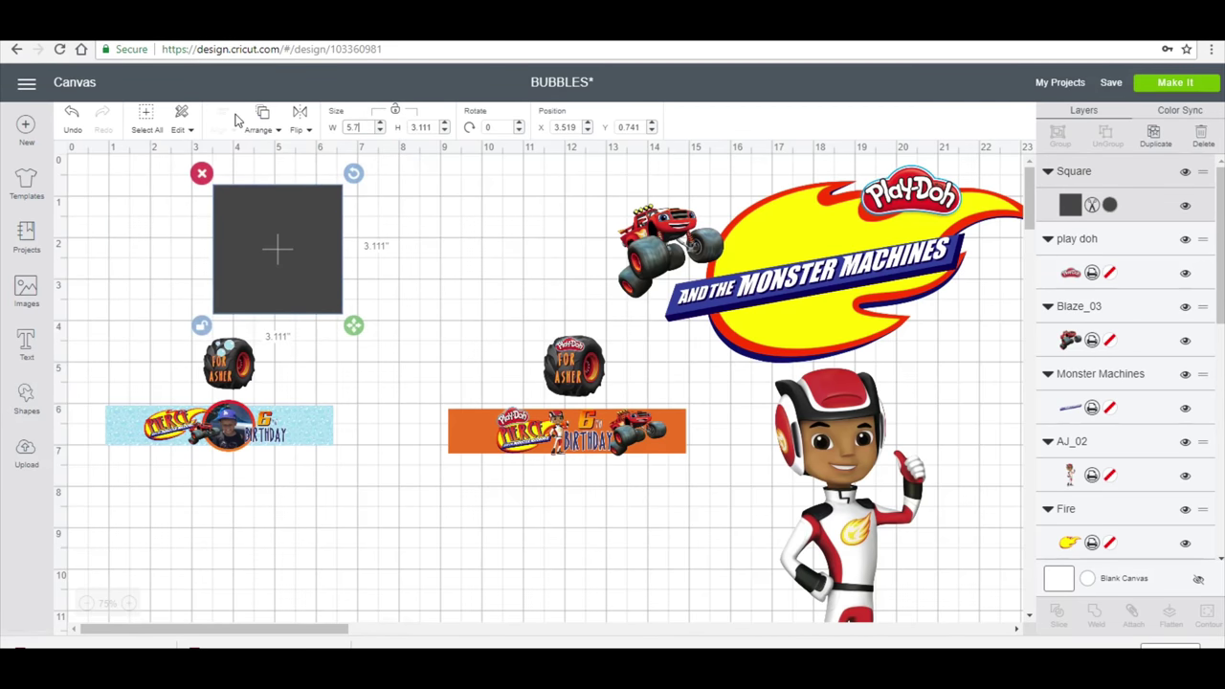
{"action": "type", "text": "5"}
{"action": "left_click", "coordinate": [431, 130]}
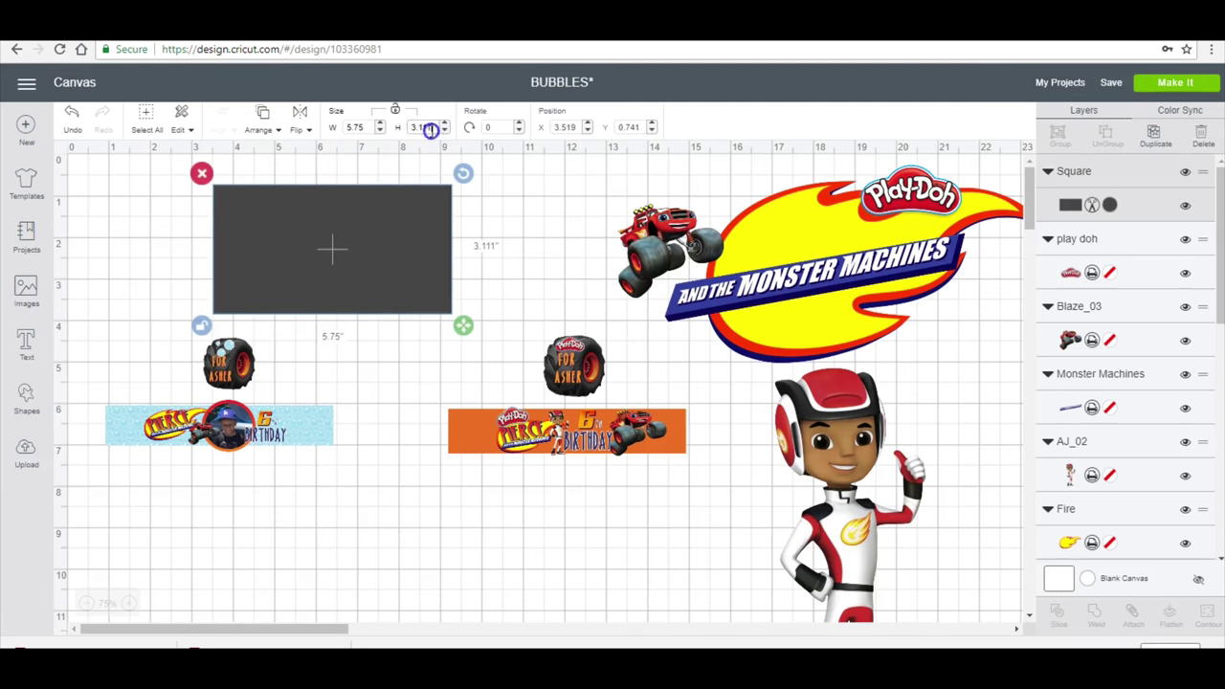
{"action": "double_click", "coordinate": [431, 130]}
{"action": "type", "text": "1.25"}
{"action": "key", "text": "Return"}
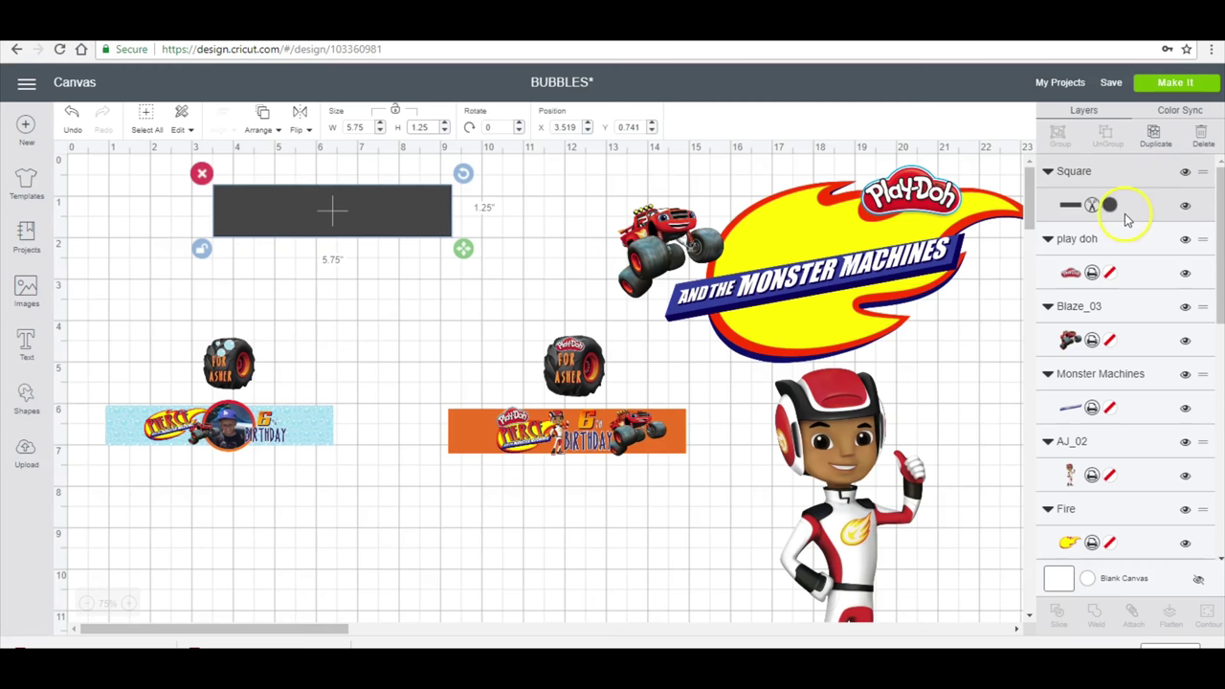
{"action": "left_click", "coordinate": [1112, 205]}
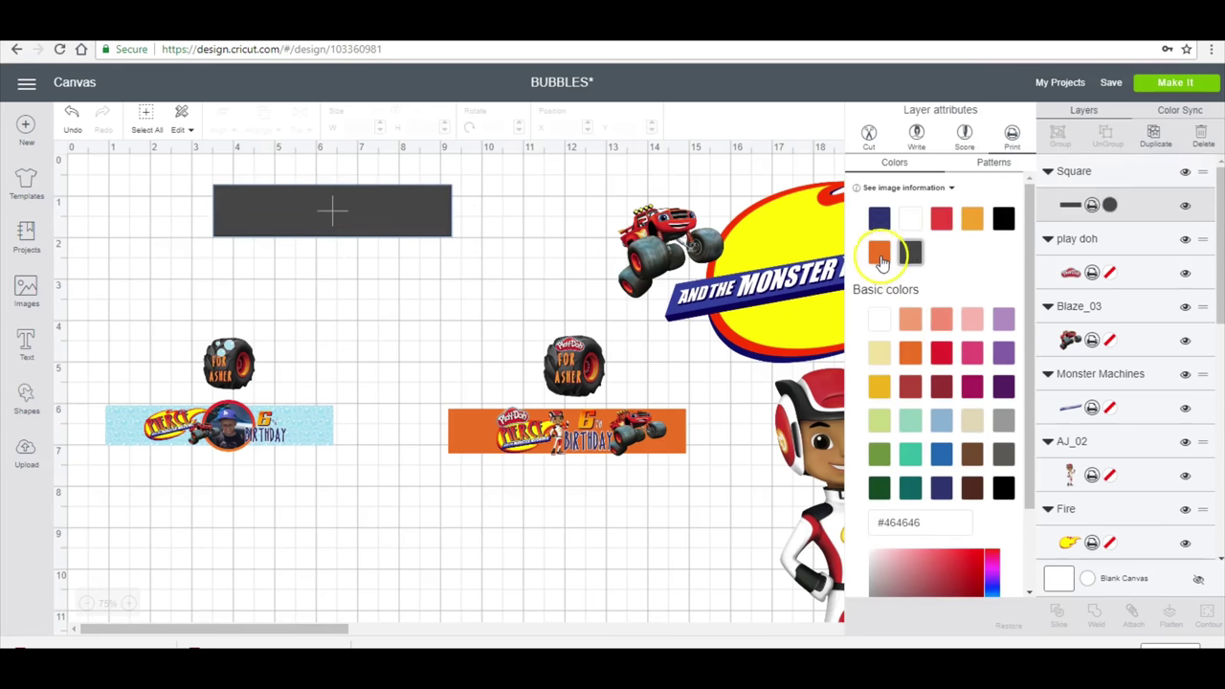
Browse the pattern fills for the rectangle, keeping it an orange fill
{"action": "left_click", "coordinate": [1000, 162]}
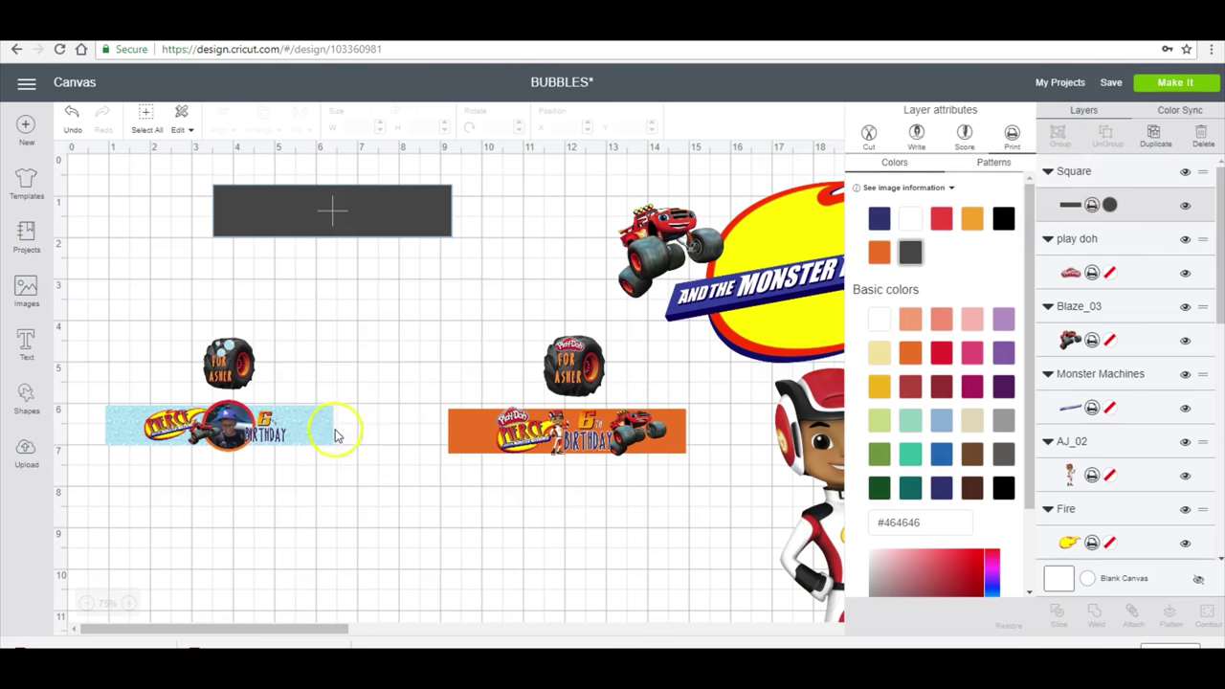
{"action": "left_click", "coordinate": [985, 163]}
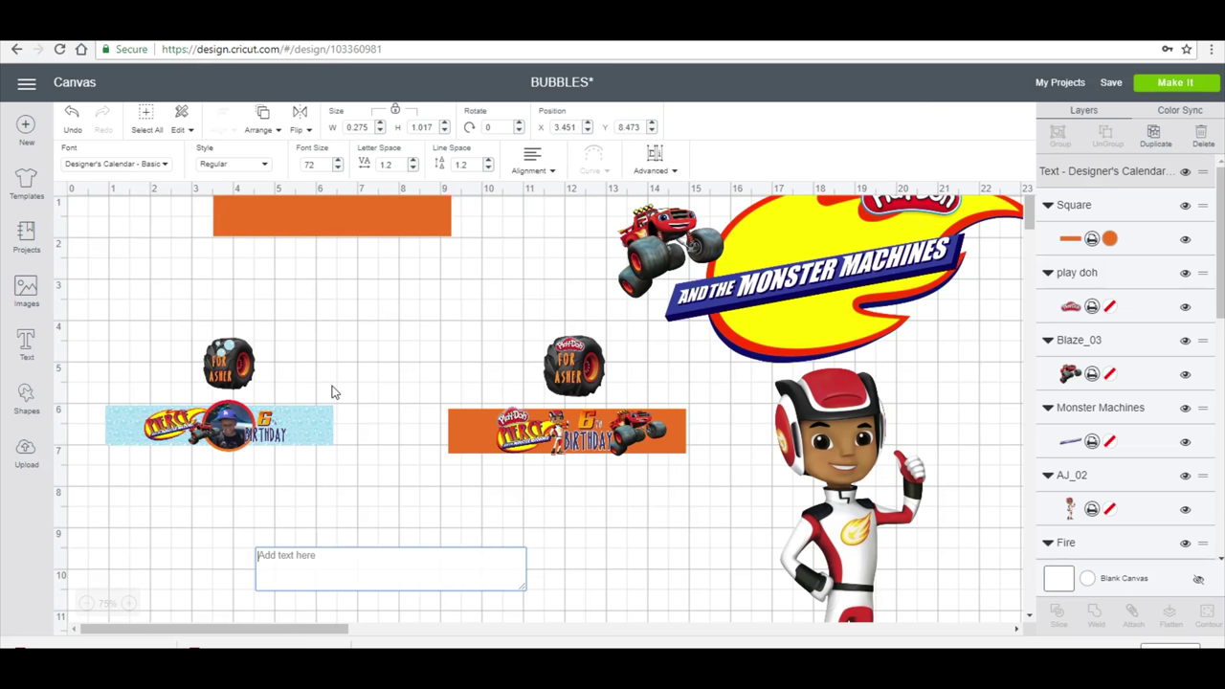
Type the child's name in Designer's Calendar and place it beside the orange rectangle
{"action": "type", "text": "PIE"}
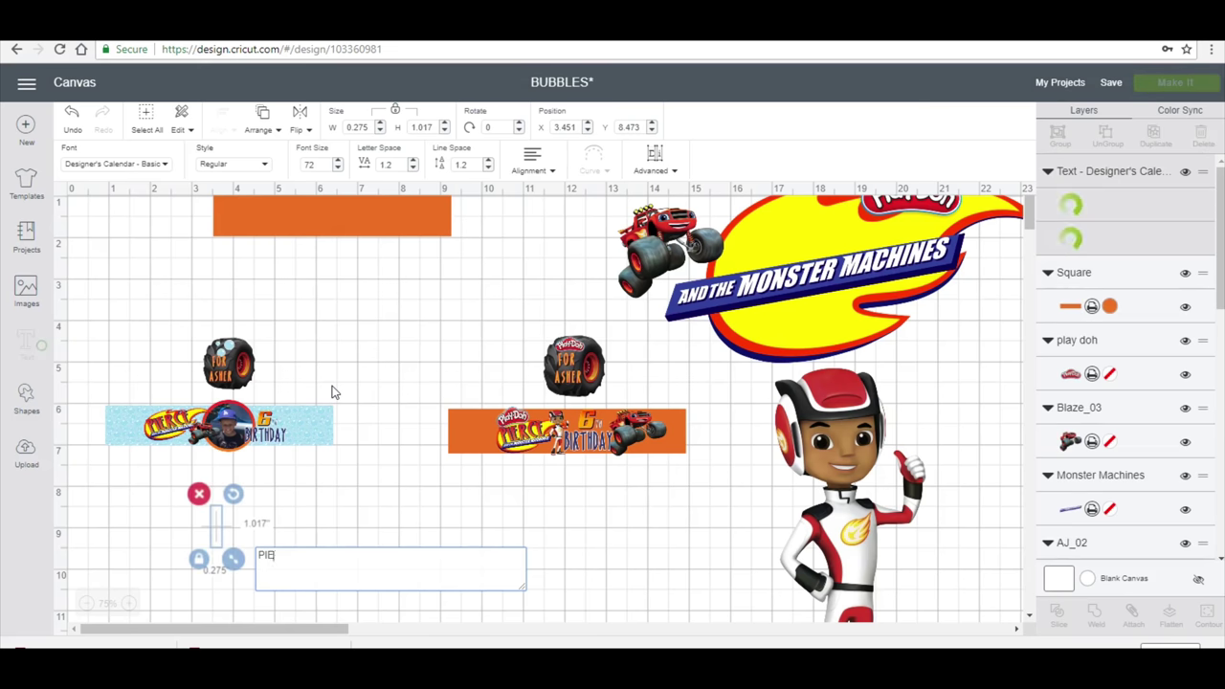
{"action": "type", "text": "RCE"}
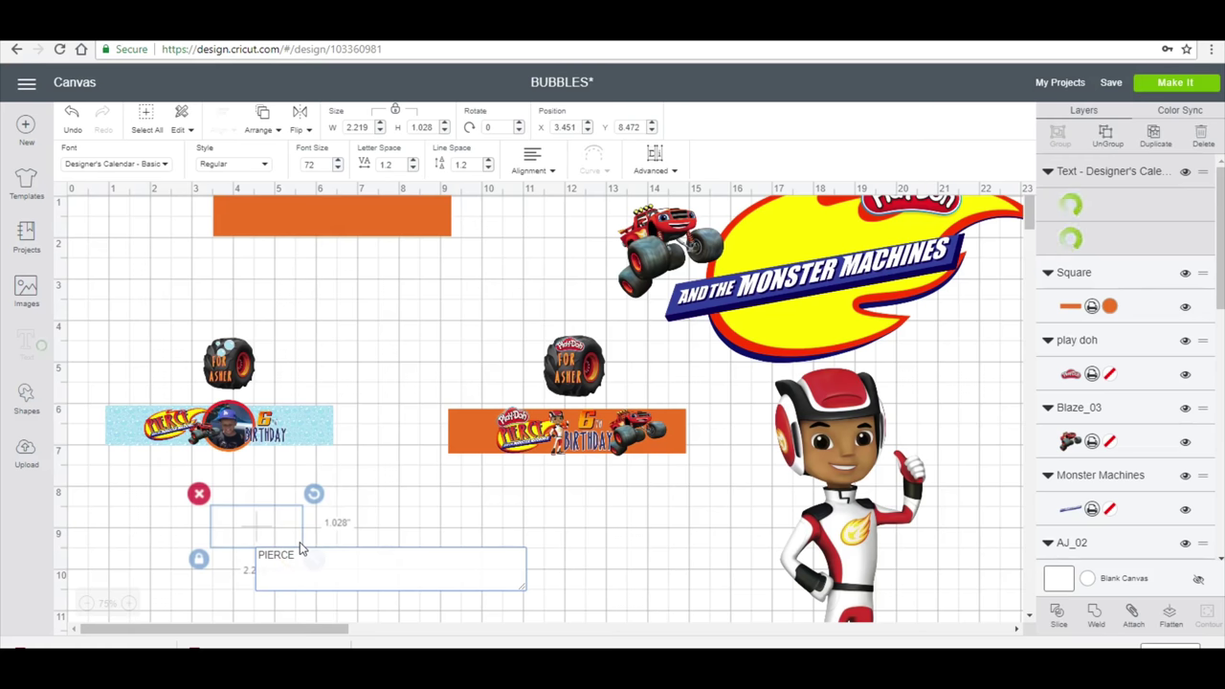
{"action": "left_click_drag", "start_coordinate": [295, 537], "coordinate": [397, 305]}
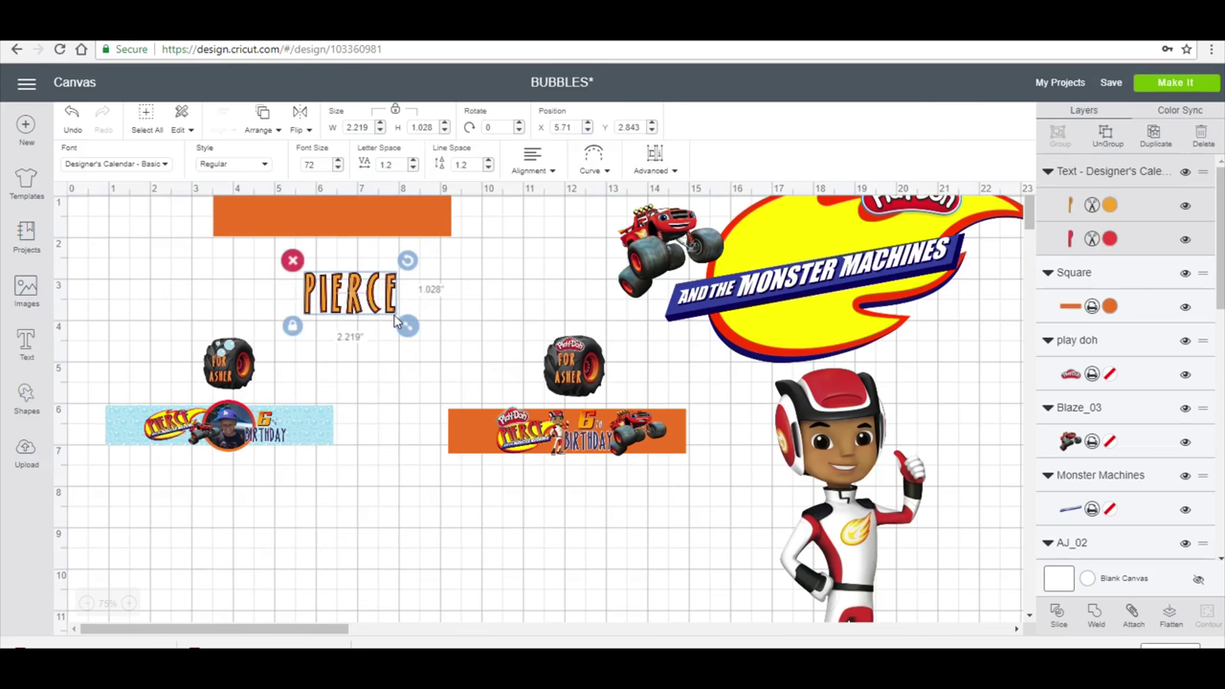
{"action": "key", "text": "ctrl+z"}
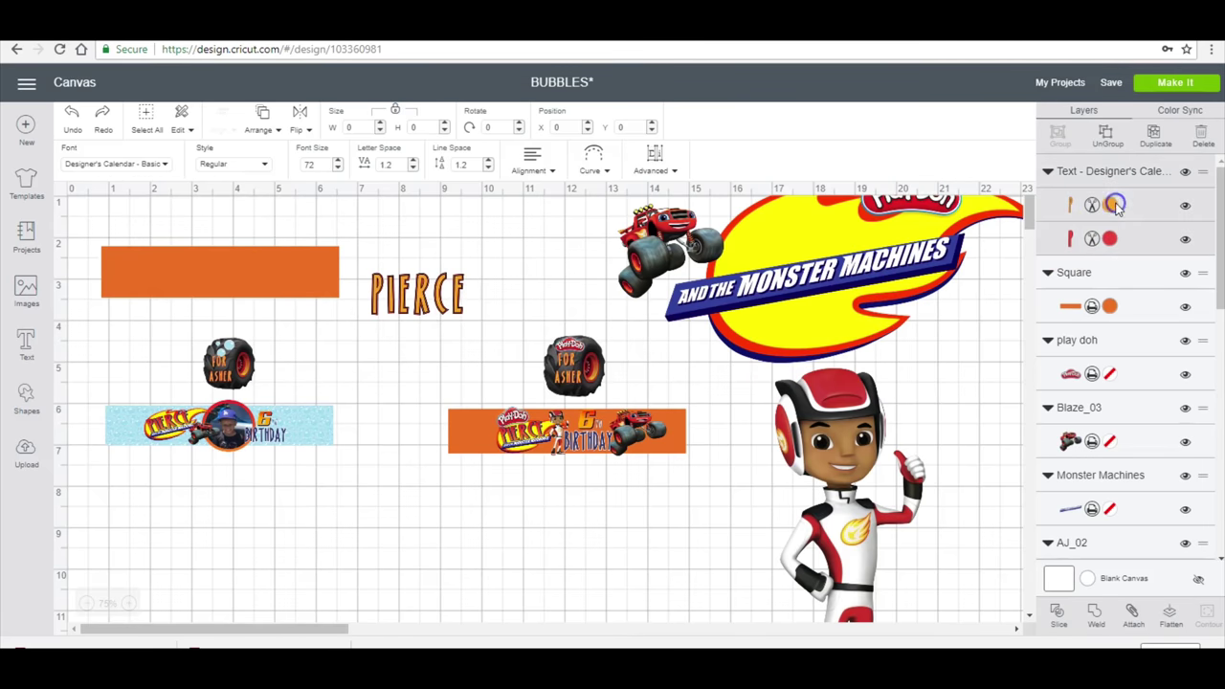
Tighten the name's letter spacing to -0.1, narrowing it to about 1.63 inches
{"action": "left_click", "coordinate": [1113, 205]}
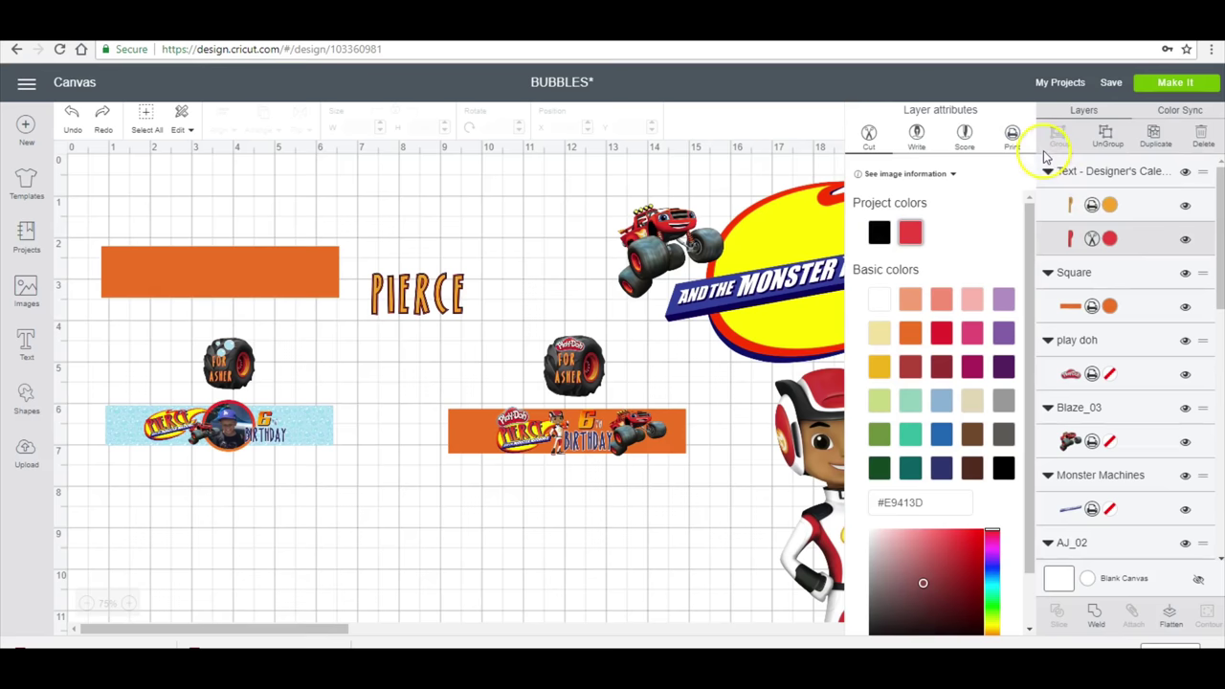
{"action": "left_click", "coordinate": [435, 299]}
{"action": "left_click", "coordinate": [407, 292]}
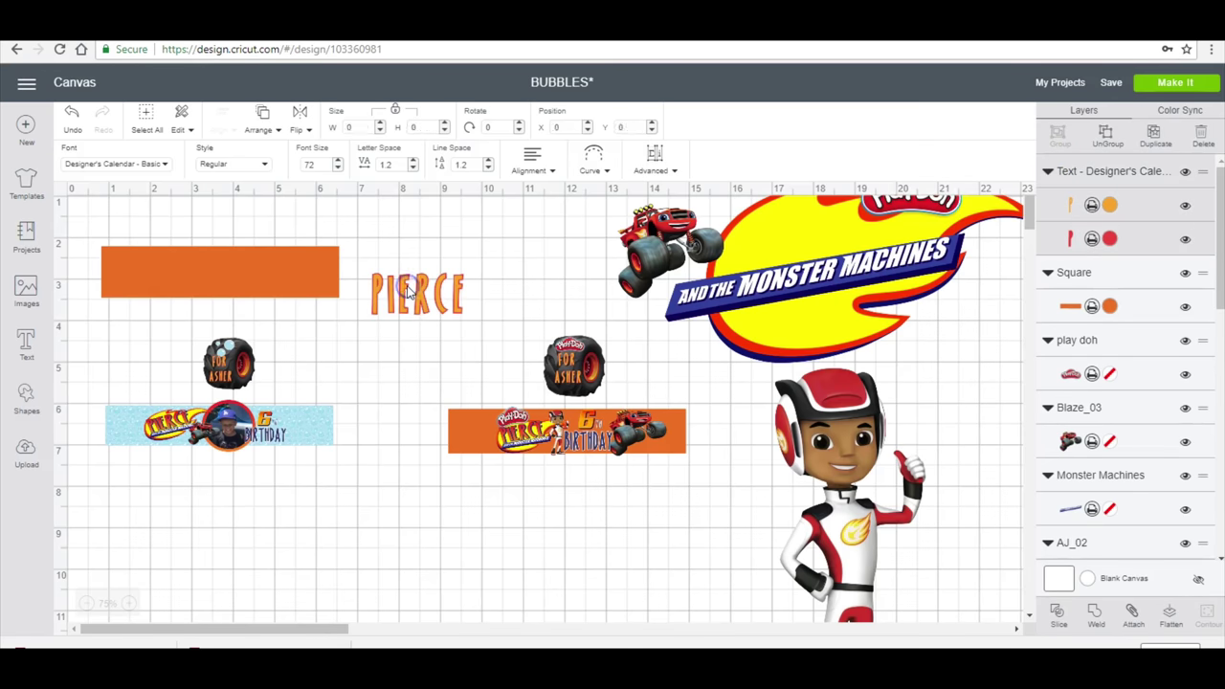
{"action": "left_click", "coordinate": [395, 164]}
{"action": "type", "text": "0"}
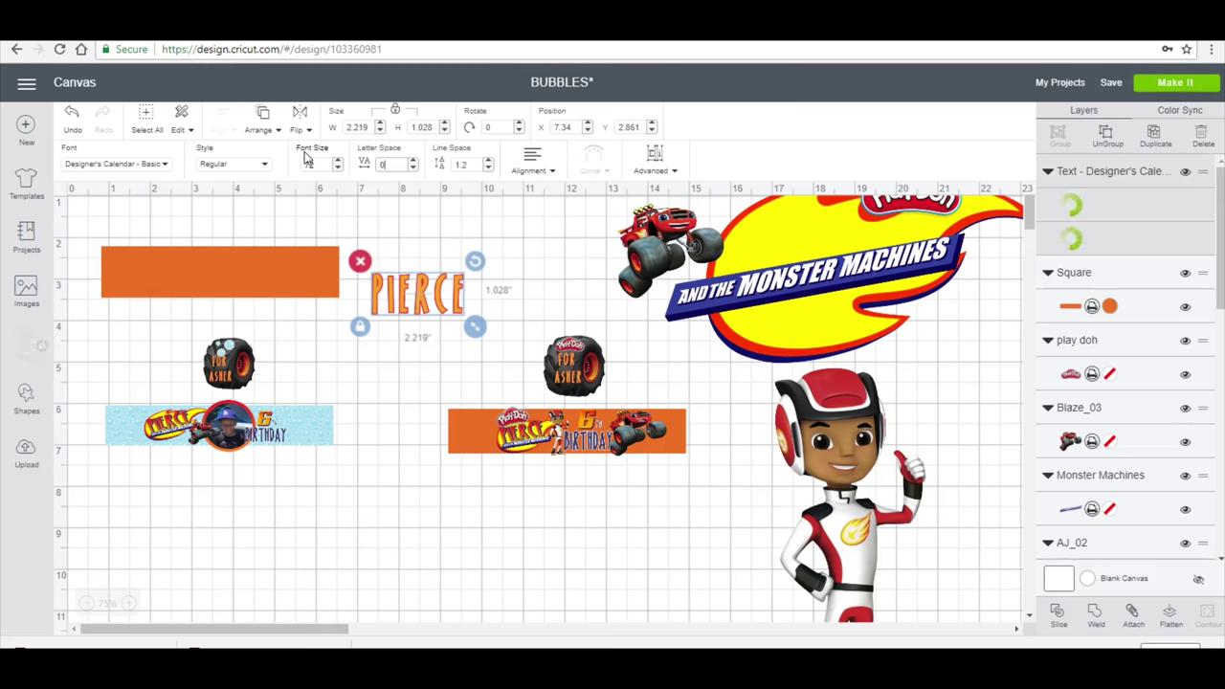
{"action": "left_click", "coordinate": [325, 165]}
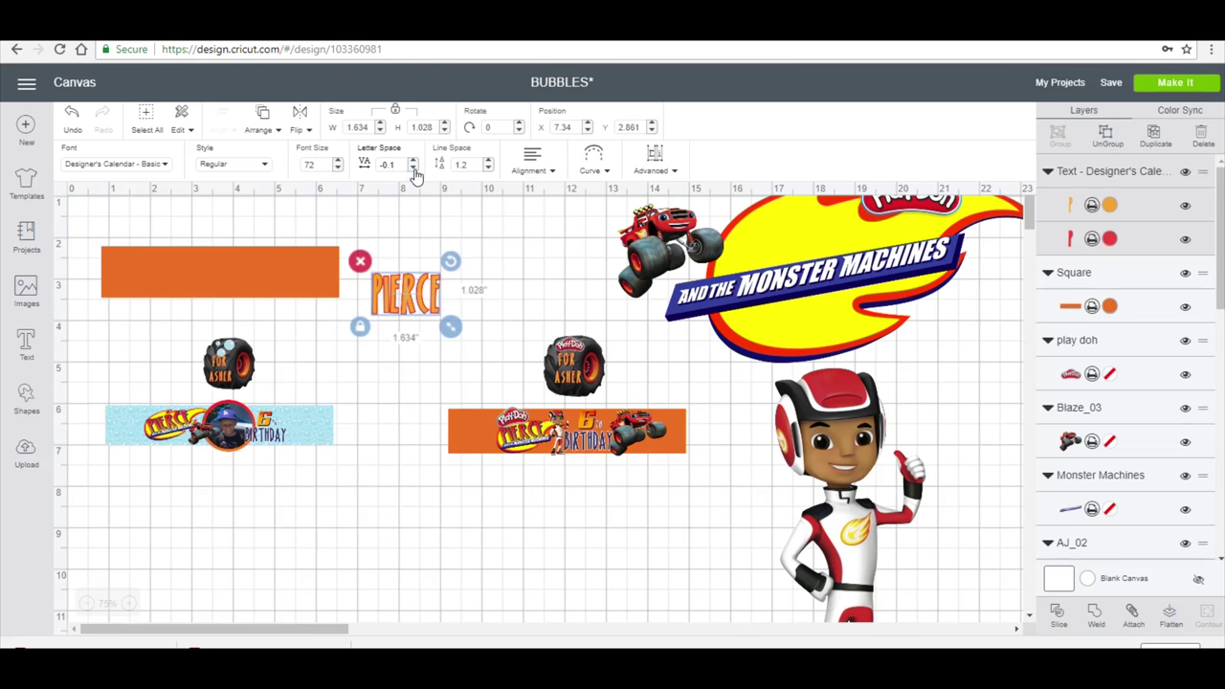
{"action": "left_click", "coordinate": [413, 169]}
{"action": "double_click", "coordinate": [412, 302]}
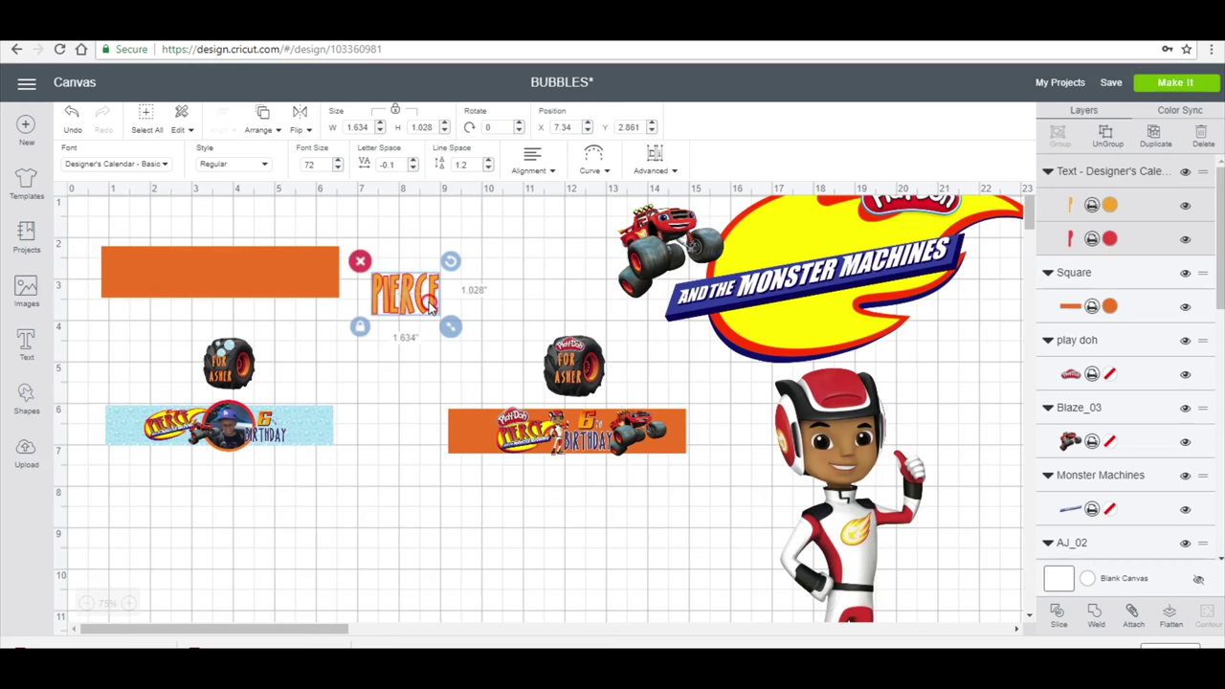
Duplicate the name, move the copy up near the top, and delete the original's red layer
{"action": "right_click", "coordinate": [429, 304]}
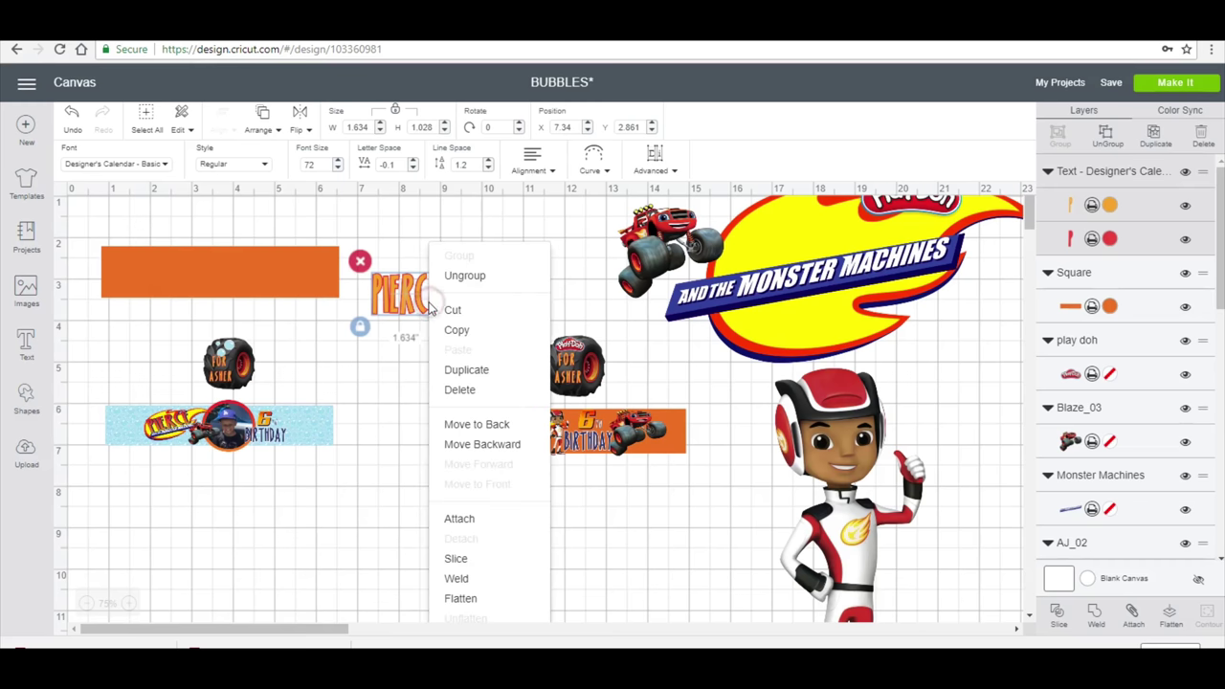
{"action": "left_click", "coordinate": [1167, 143]}
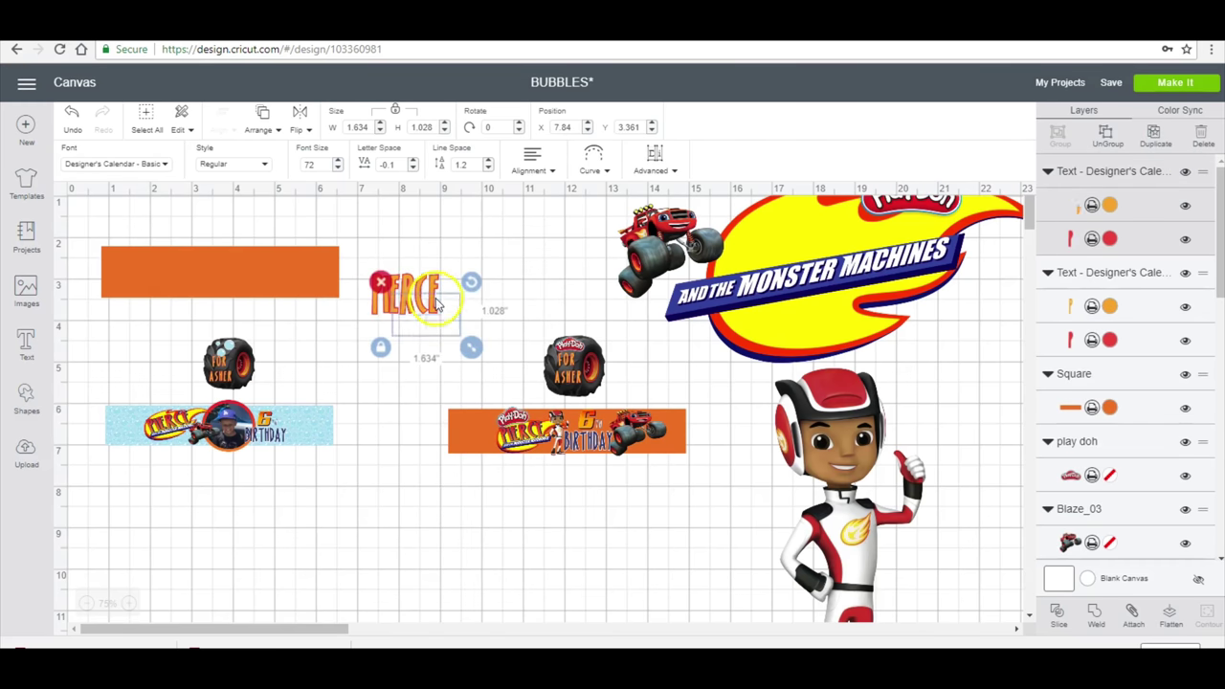
{"action": "left_click_drag", "start_coordinate": [435, 304], "coordinate": [547, 236]}
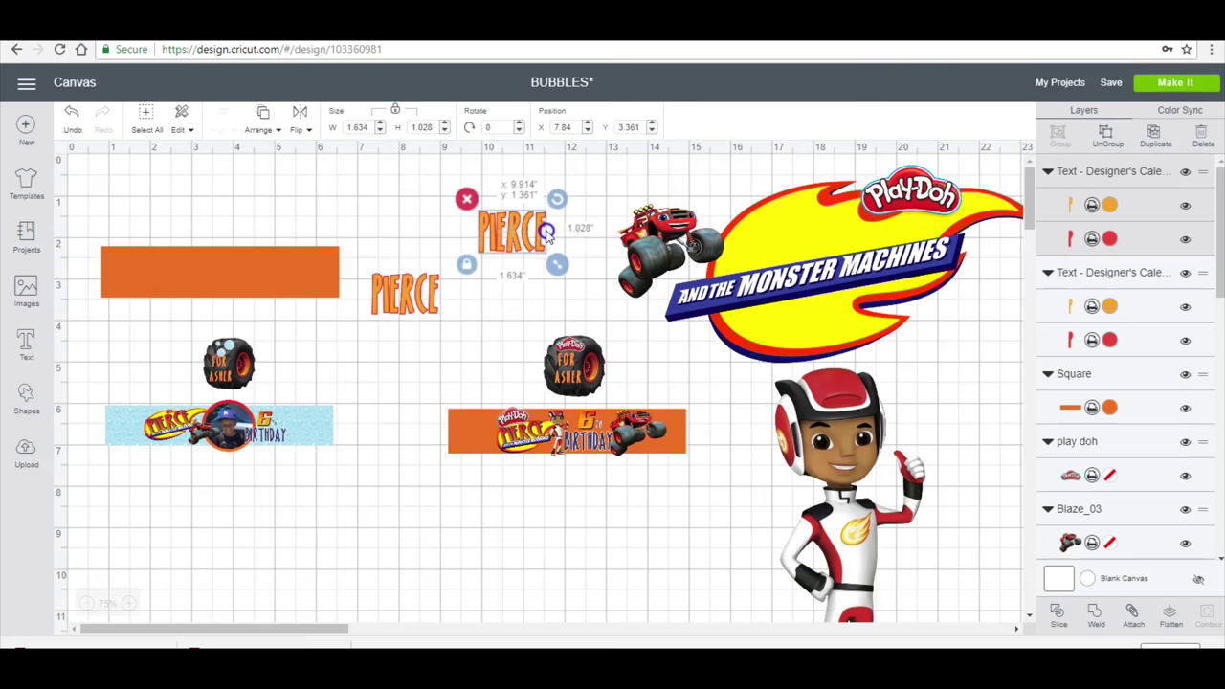
{"action": "left_click", "coordinate": [405, 294]}
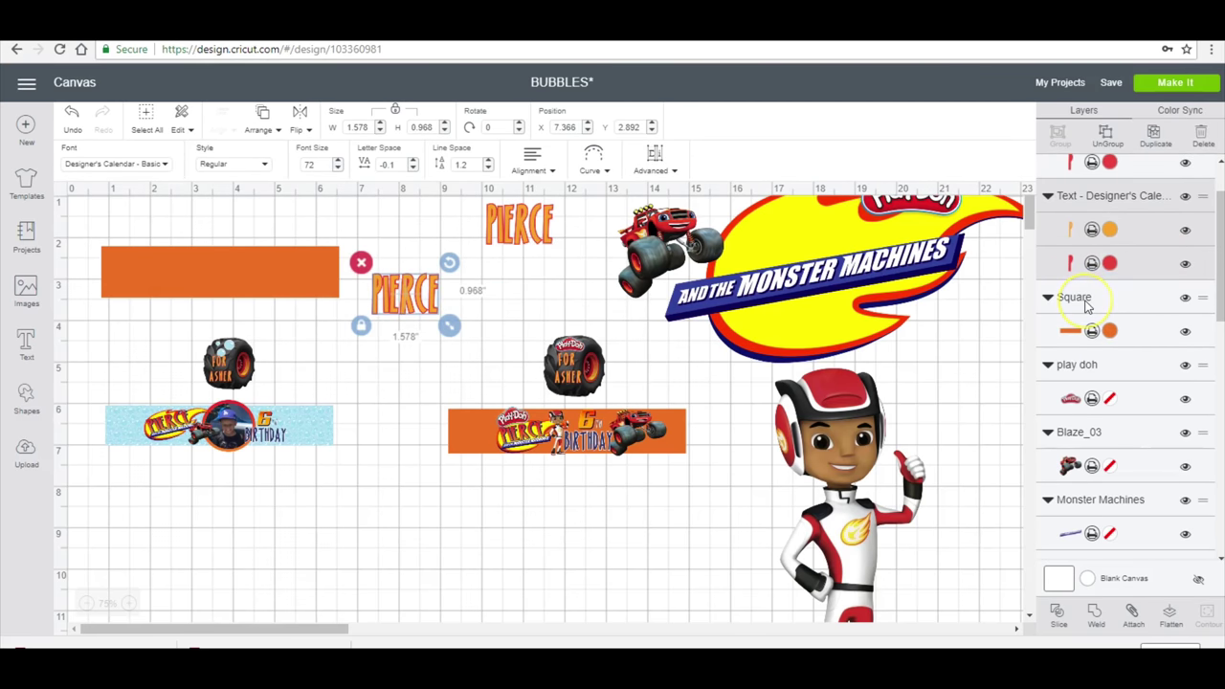
{"action": "key", "text": "Delete"}
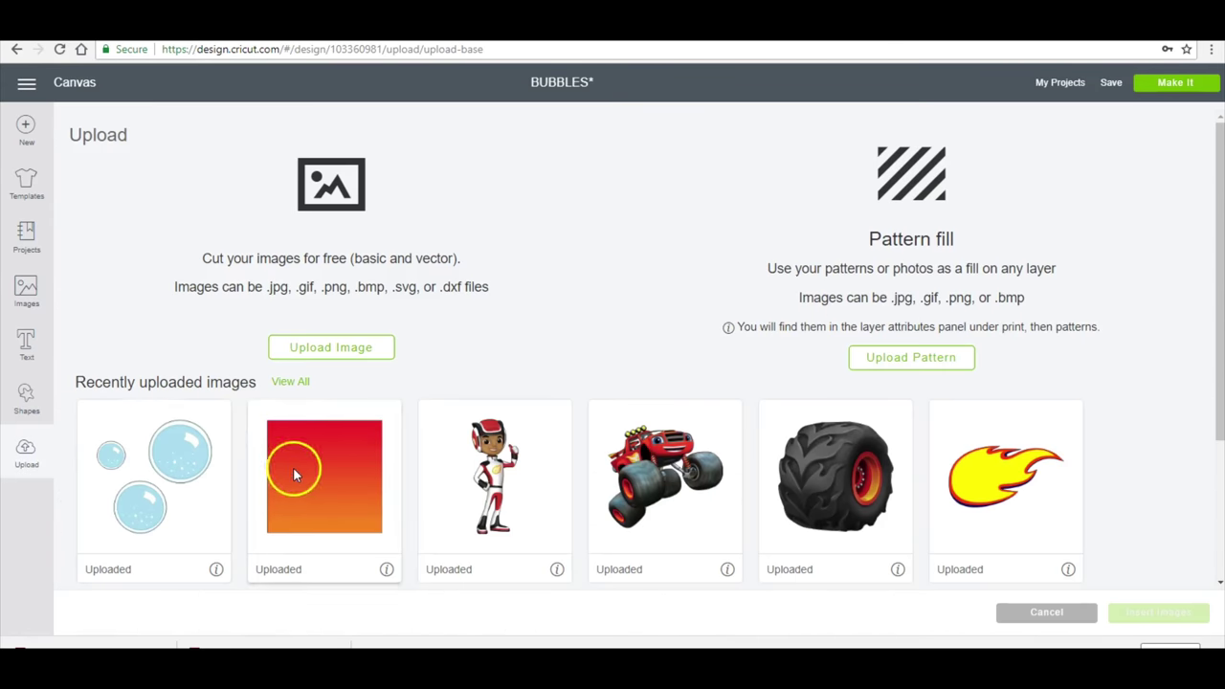
Insert the R&O OMBRE image, send it behind the original name, and enlarge it to about 1.73 × 1.18 in
{"action": "left_click", "coordinate": [294, 475]}
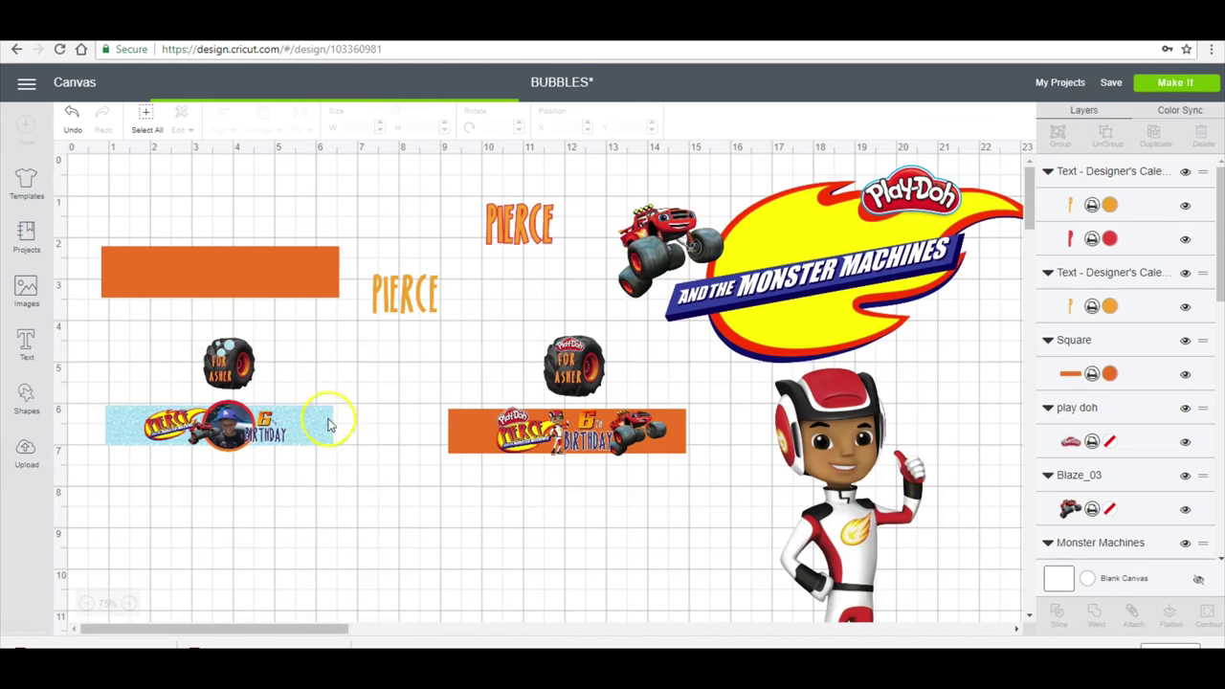
{"action": "left_click", "coordinate": [259, 278]}
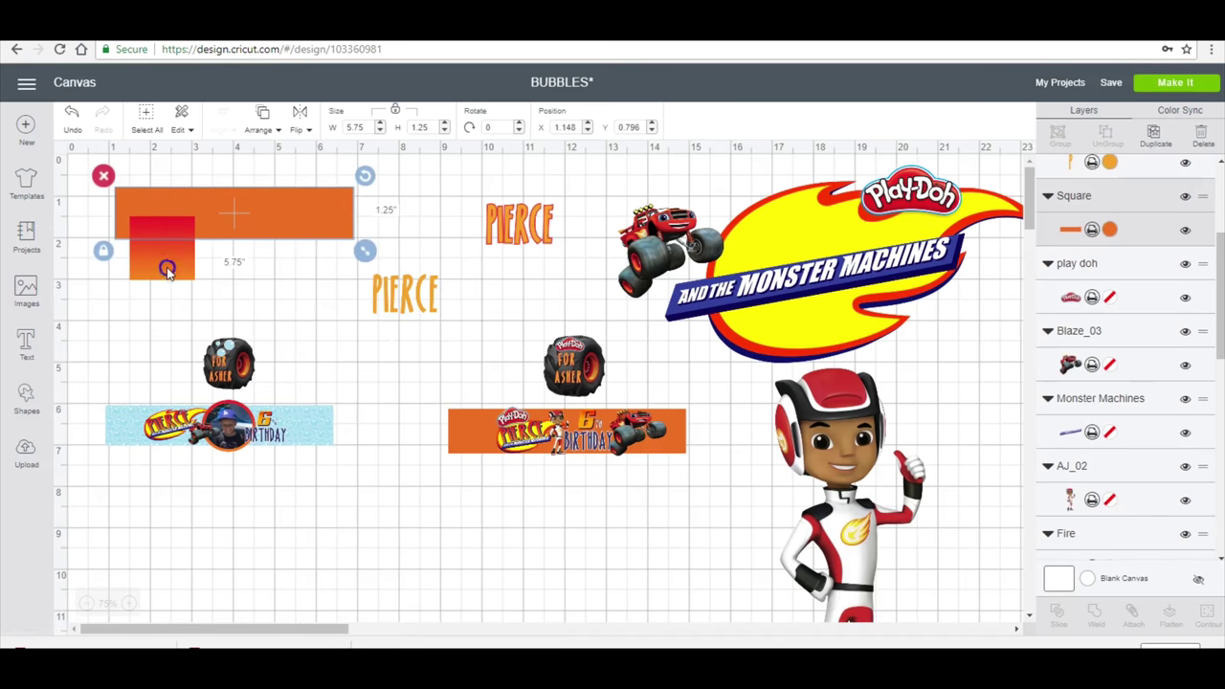
{"action": "left_click_drag", "start_coordinate": [178, 291], "coordinate": [404, 335]}
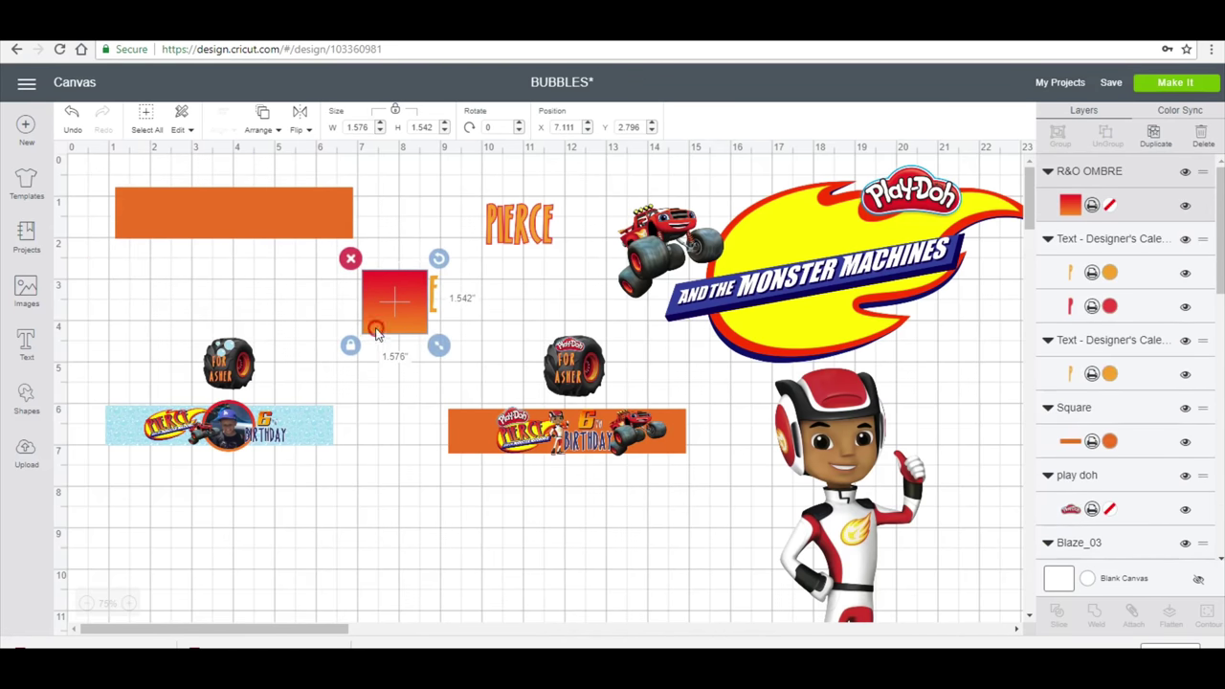
{"action": "right_click", "coordinate": [376, 335]}
{"action": "left_click", "coordinate": [426, 424]}
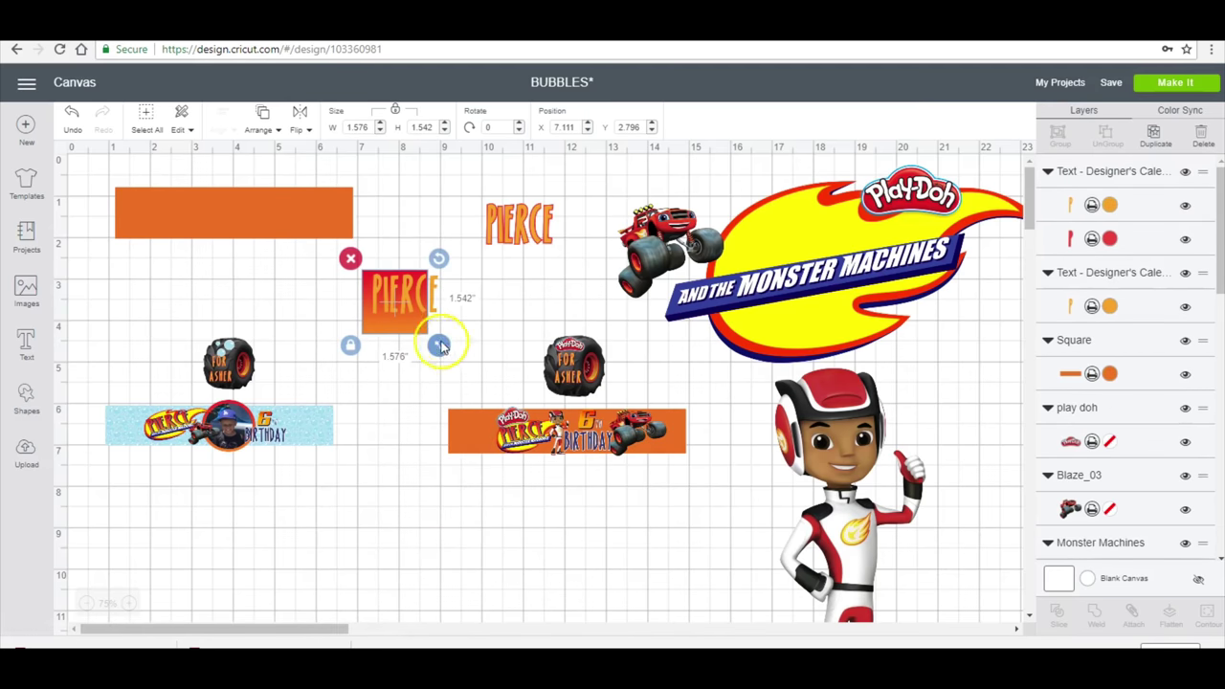
{"action": "mouse_move", "coordinate": [440, 349]}
{"action": "left_mouse_down"}
{"action": "mouse_move", "coordinate": [459, 363]}
{"action": "mouse_move", "coordinate": [456, 329]}
{"action": "mouse_move", "coordinate": [392, 320]}
{"action": "mouse_move", "coordinate": [450, 328]}
{"action": "left_mouse_up"}
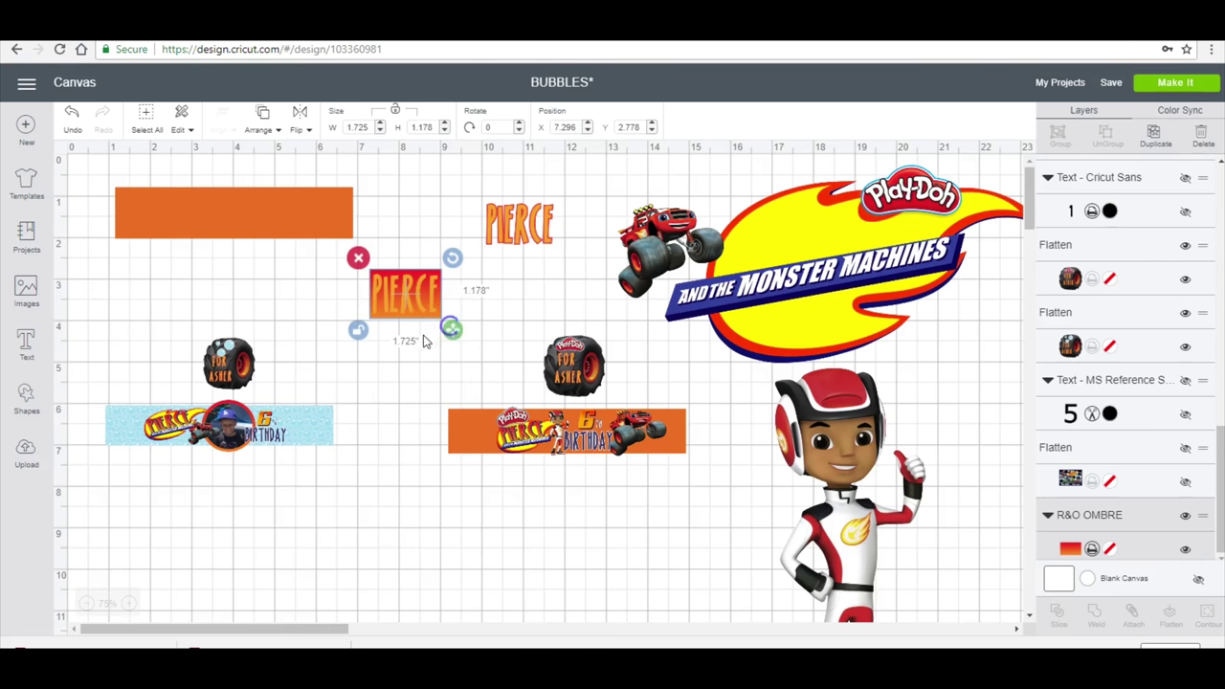
Slice the name lettering out of the red-orange gradient block
{"action": "left_click", "coordinate": [389, 364]}
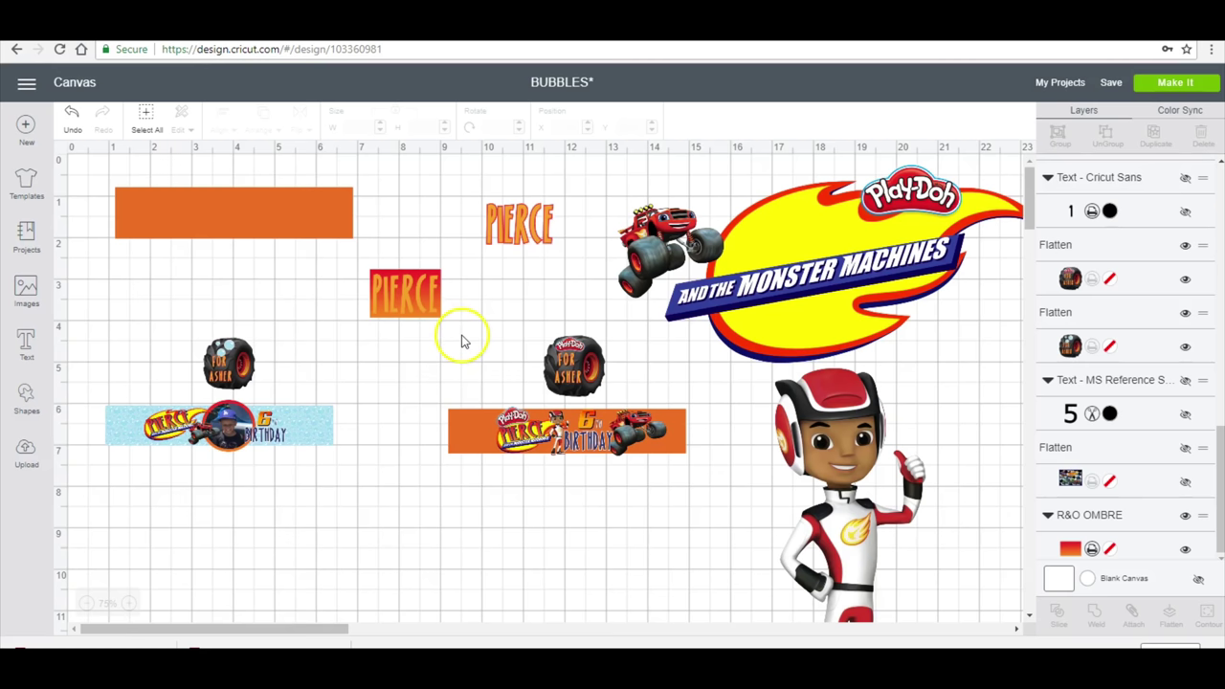
{"action": "left_click_drag", "start_coordinate": [462, 337], "coordinate": [350, 253]}
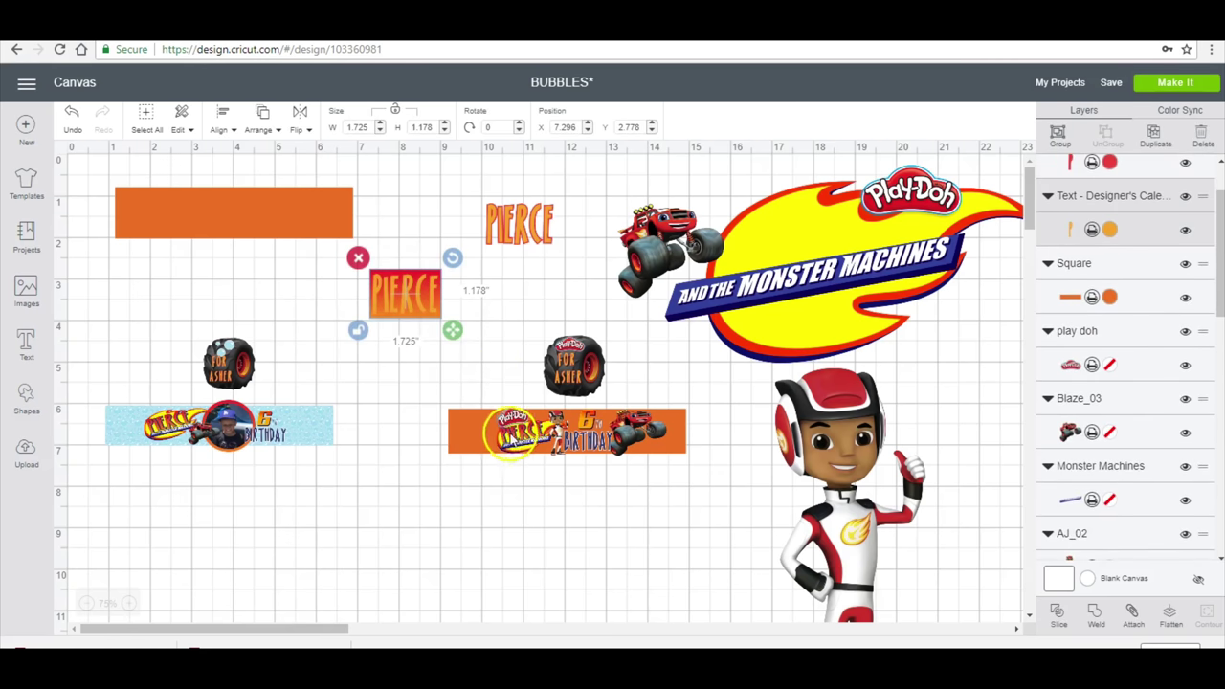
{"action": "left_click", "coordinate": [1058, 620]}
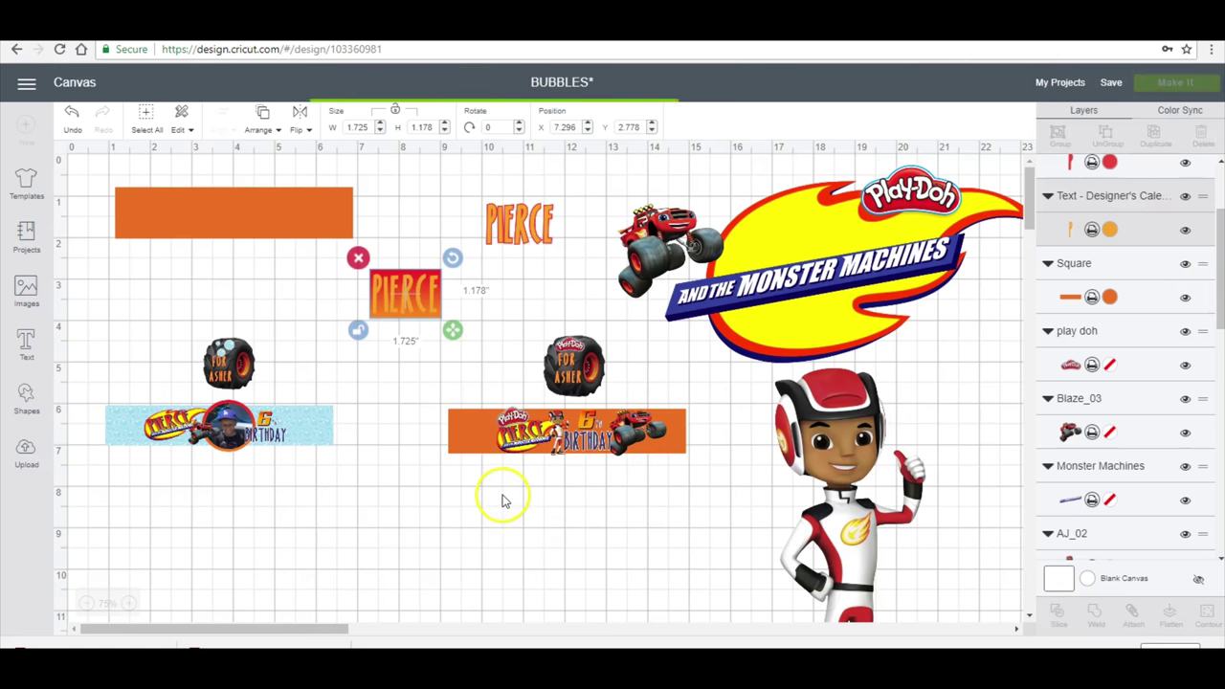
Delete the leftover orange and box-shaped slice pieces and move the gradient name right
{"action": "left_click", "coordinate": [420, 325]}
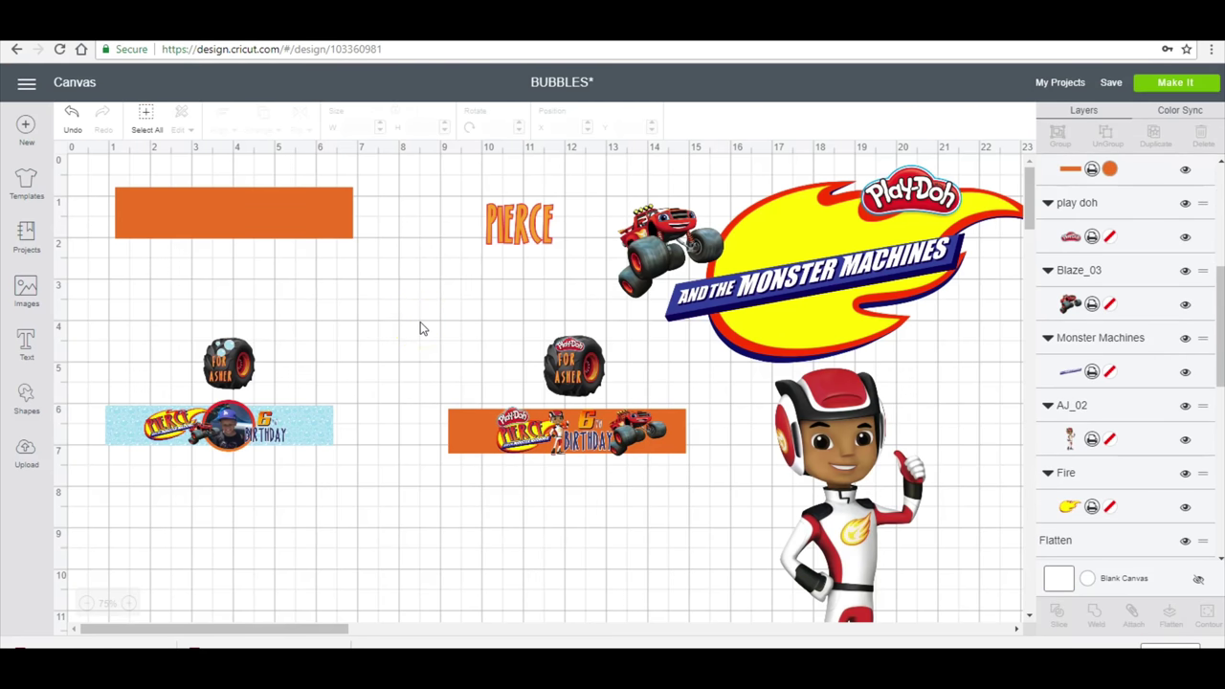
{"action": "left_click", "coordinate": [419, 320]}
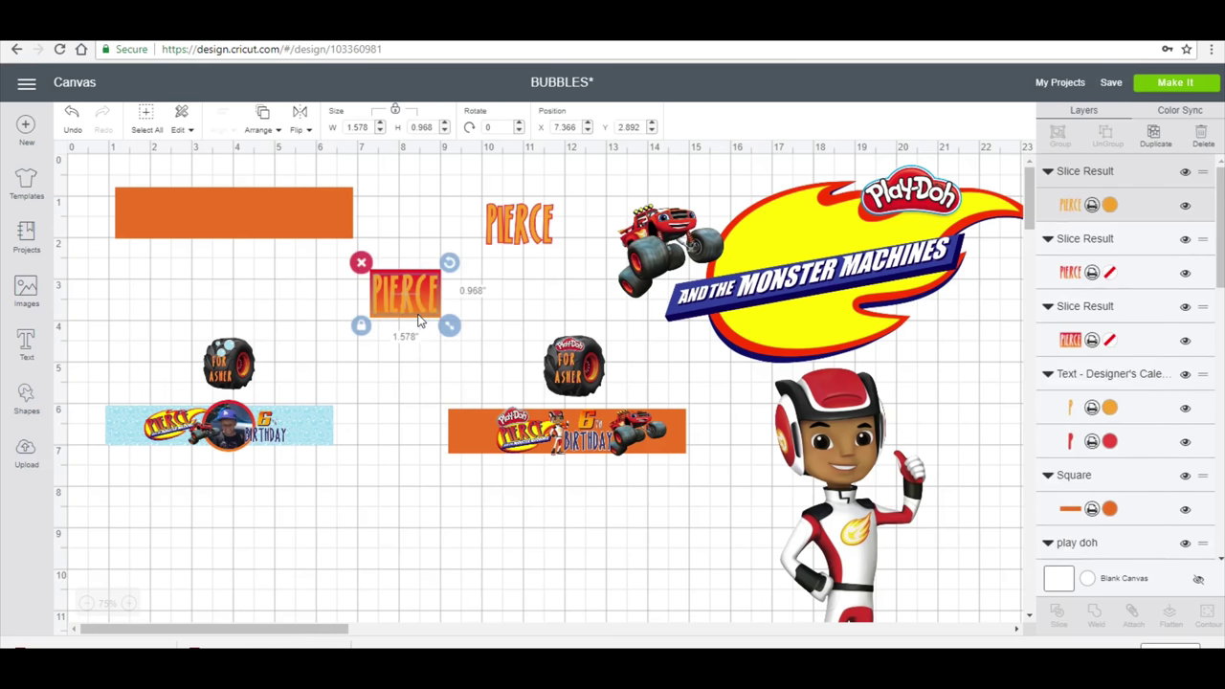
{"action": "key", "text": "Delete"}
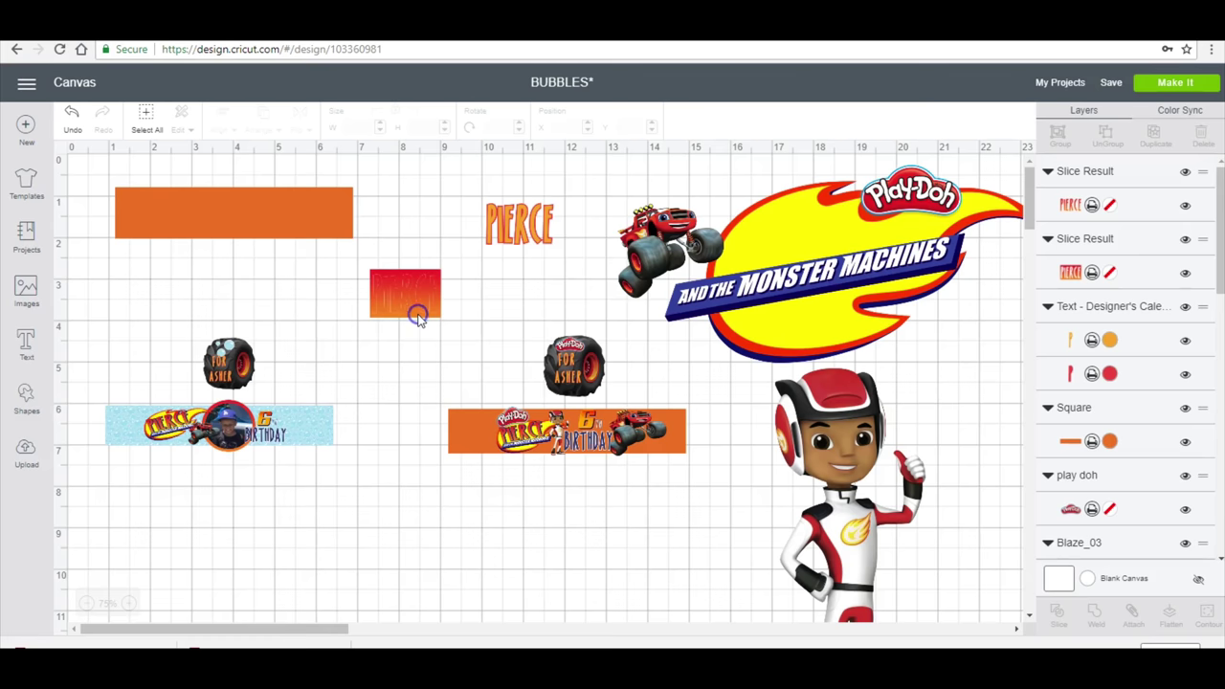
{"action": "left_click", "coordinate": [418, 319]}
{"action": "left_click", "coordinate": [418, 320]}
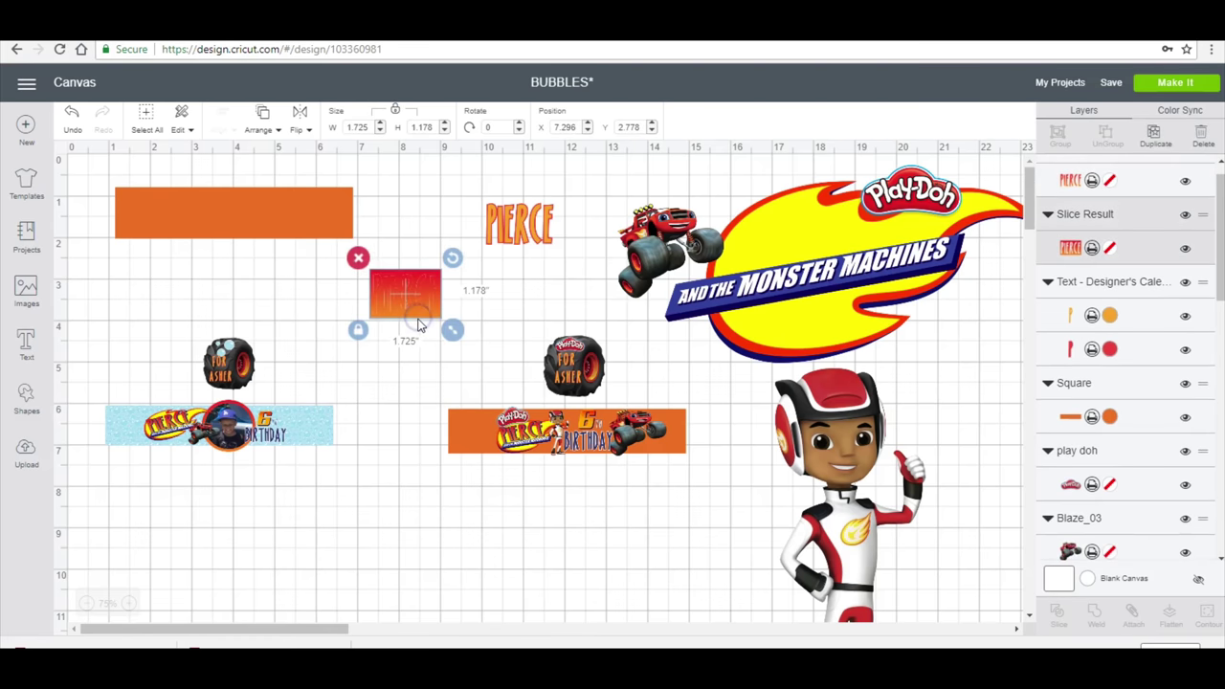
{"action": "key", "text": "Delete"}
{"action": "left_click_drag", "start_coordinate": [427, 306], "coordinate": [462, 304]}
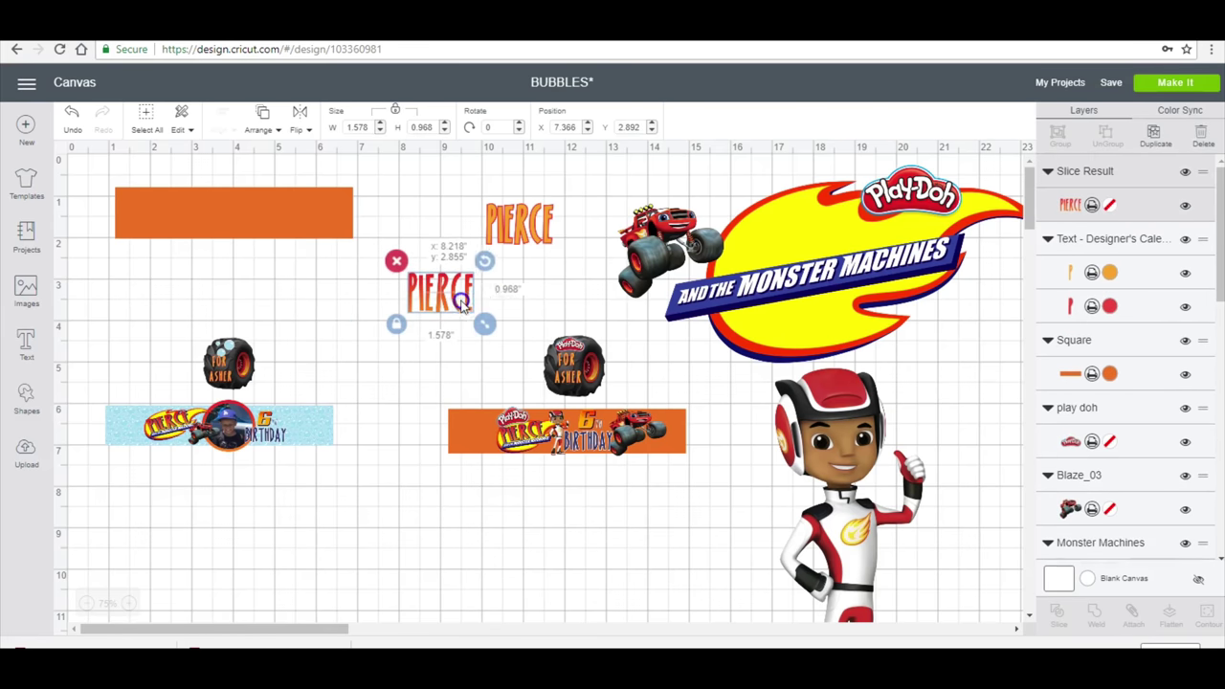
Recolour the orange layer of the name text red
{"action": "left_click", "coordinate": [1096, 270]}
{"action": "scroll", "coordinate": [1110, 266], "scroll_direction": "down", "scroll_amount": 1}
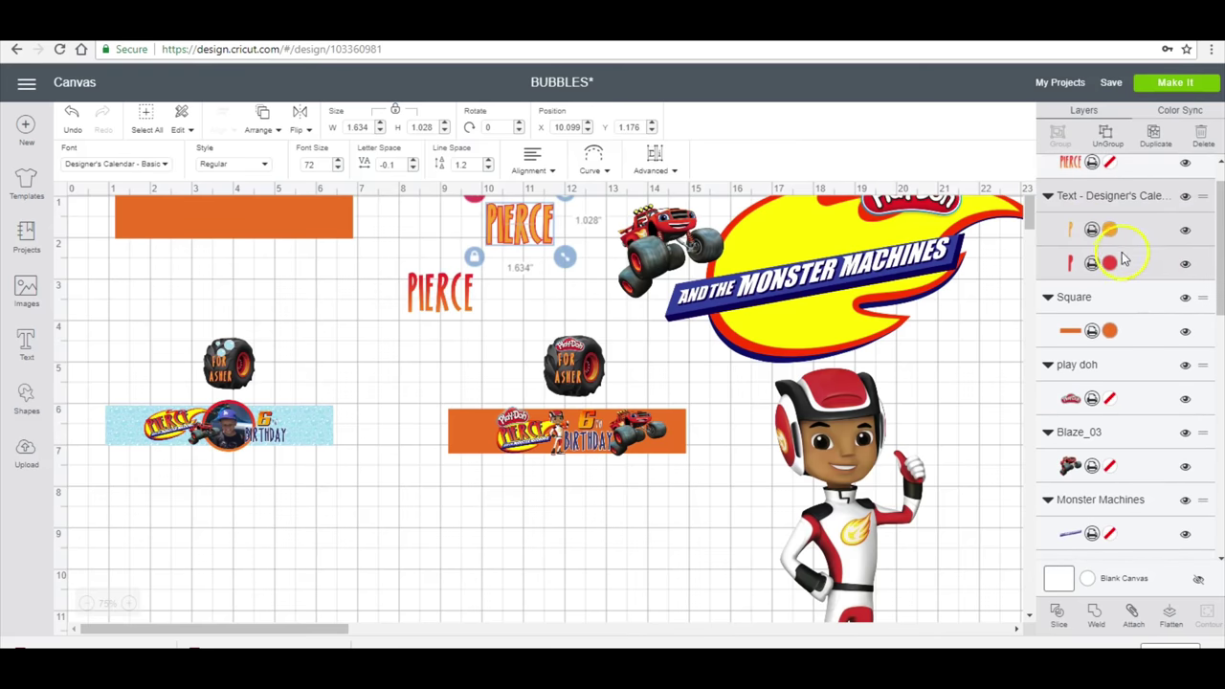
{"action": "left_click", "coordinate": [1111, 264]}
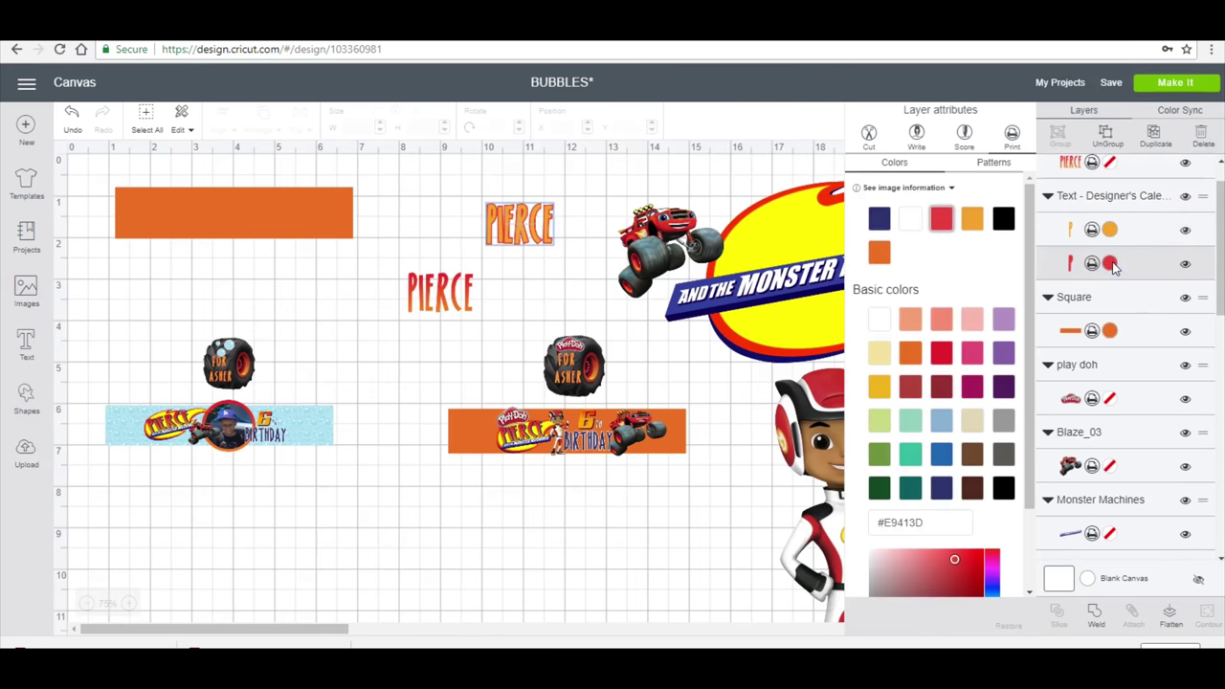
{"action": "left_click", "coordinate": [1113, 230]}
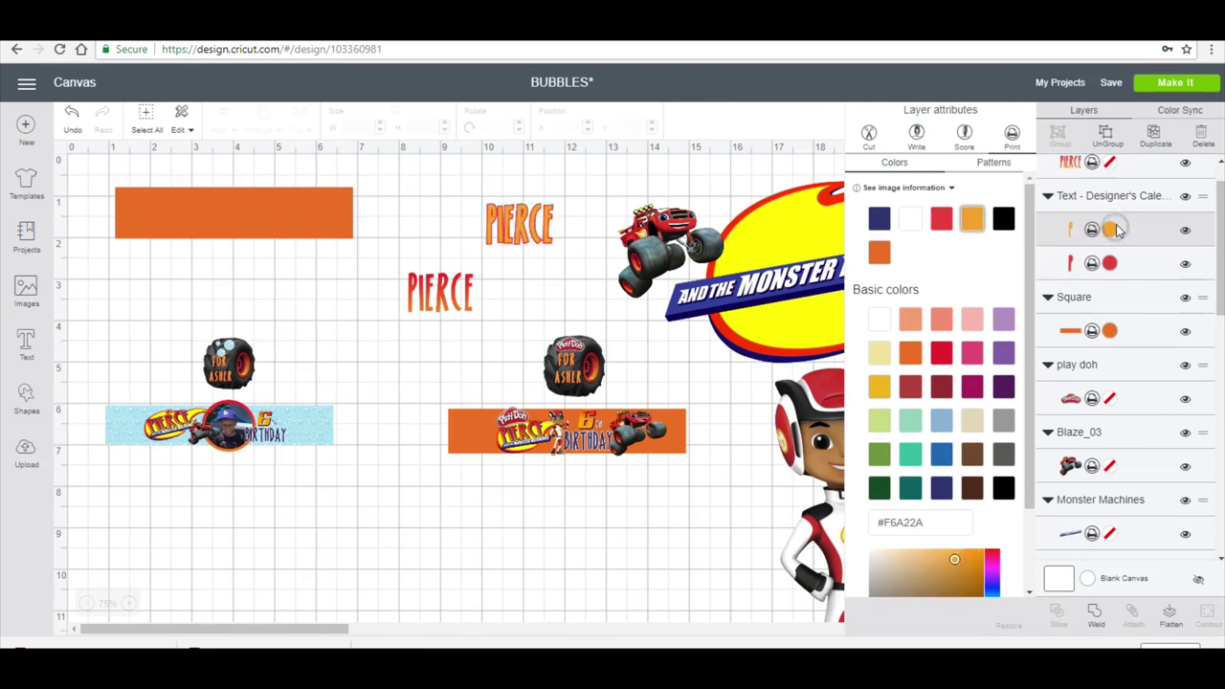
{"action": "left_click", "coordinate": [941, 220]}
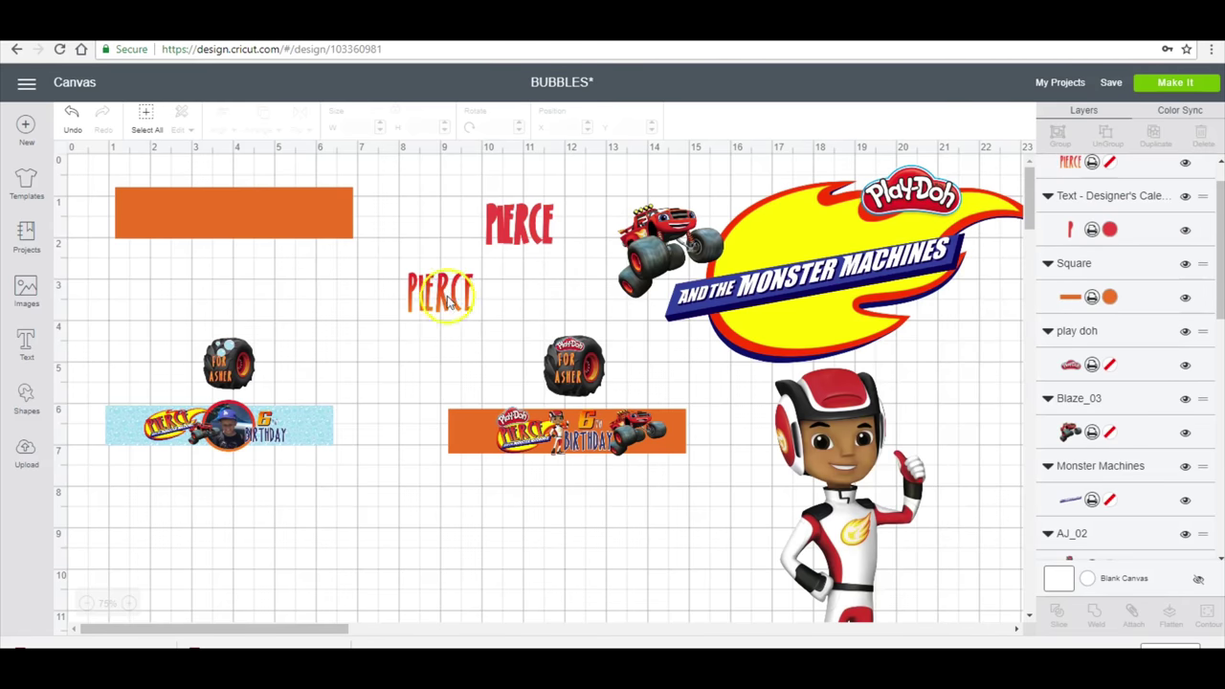
Stack the gradient name on the plain name and colour the plain text navy #2C356D
{"action": "left_click_drag", "start_coordinate": [464, 269], "coordinate": [527, 232]}
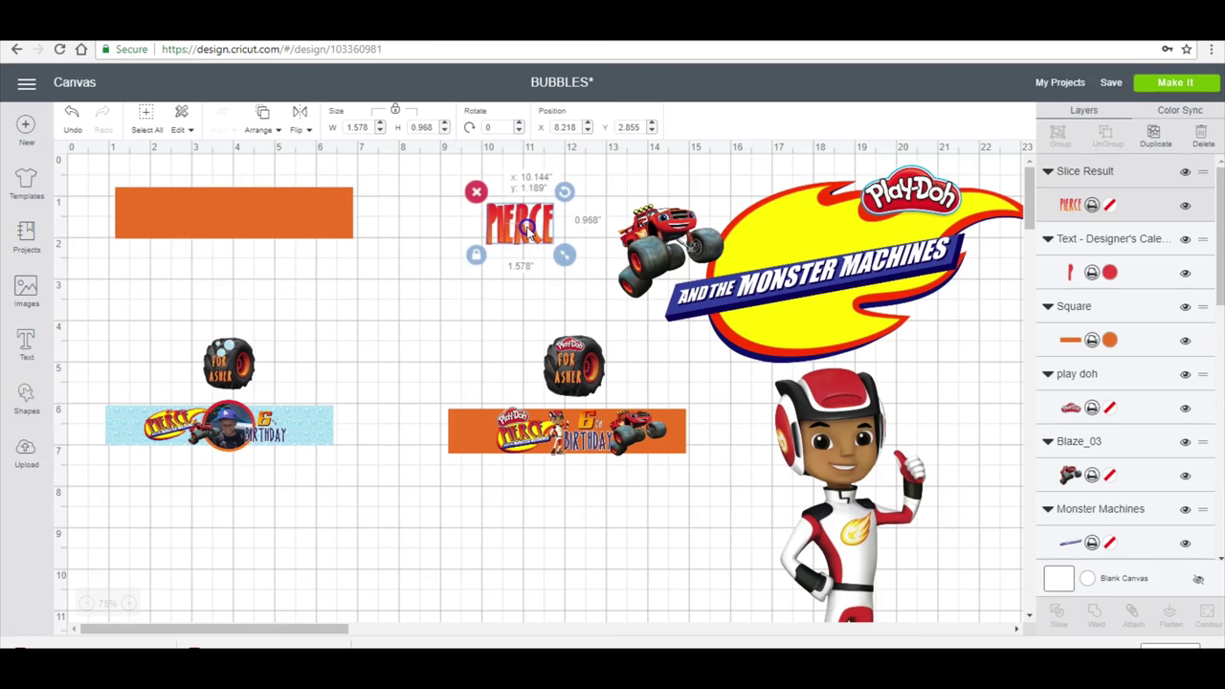
{"action": "left_click", "coordinate": [1055, 194]}
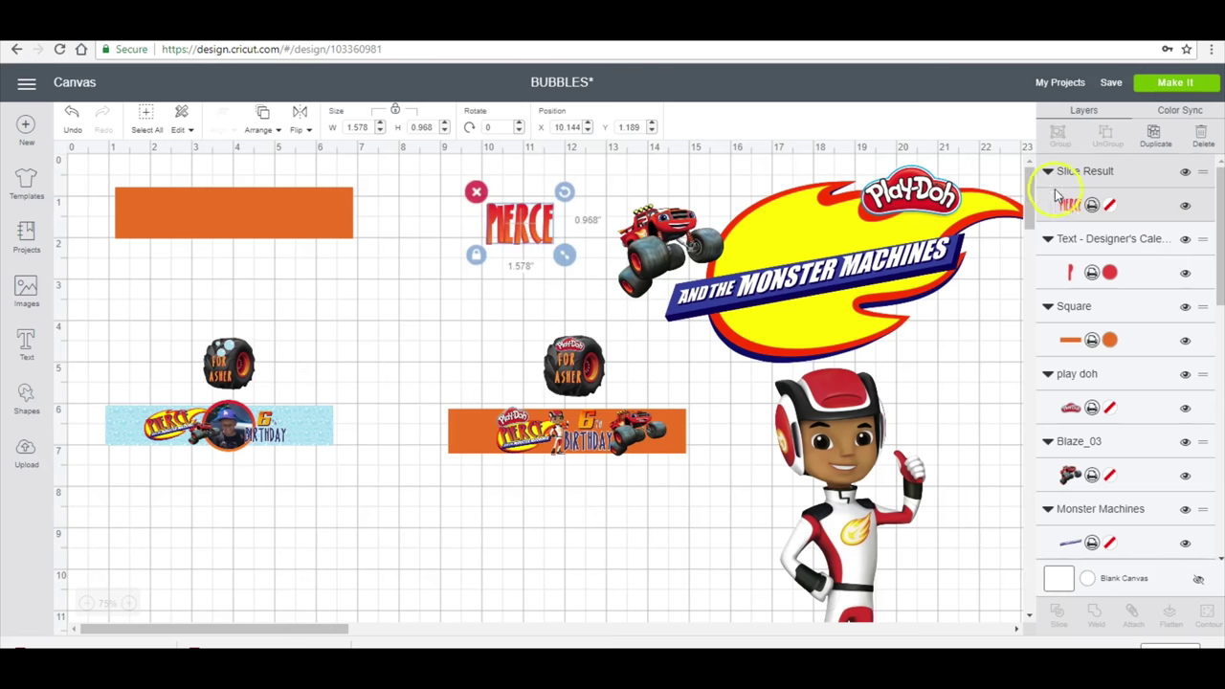
{"action": "left_click", "coordinate": [1113, 273]}
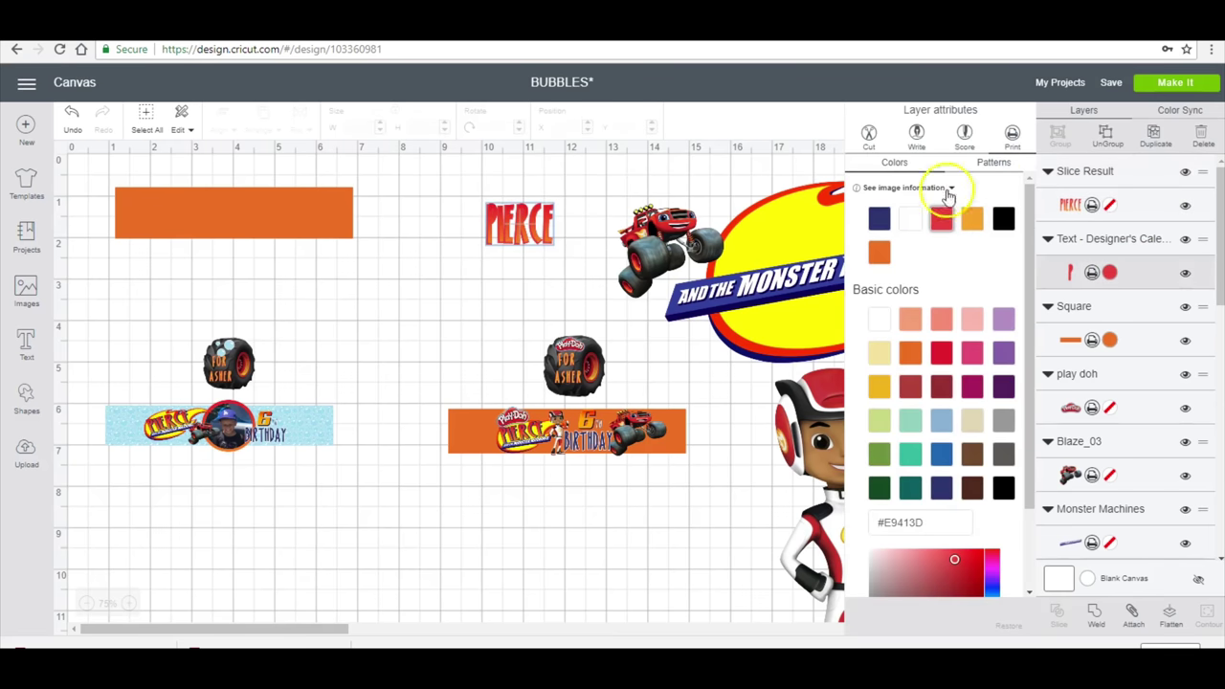
{"action": "left_click", "coordinate": [880, 218]}
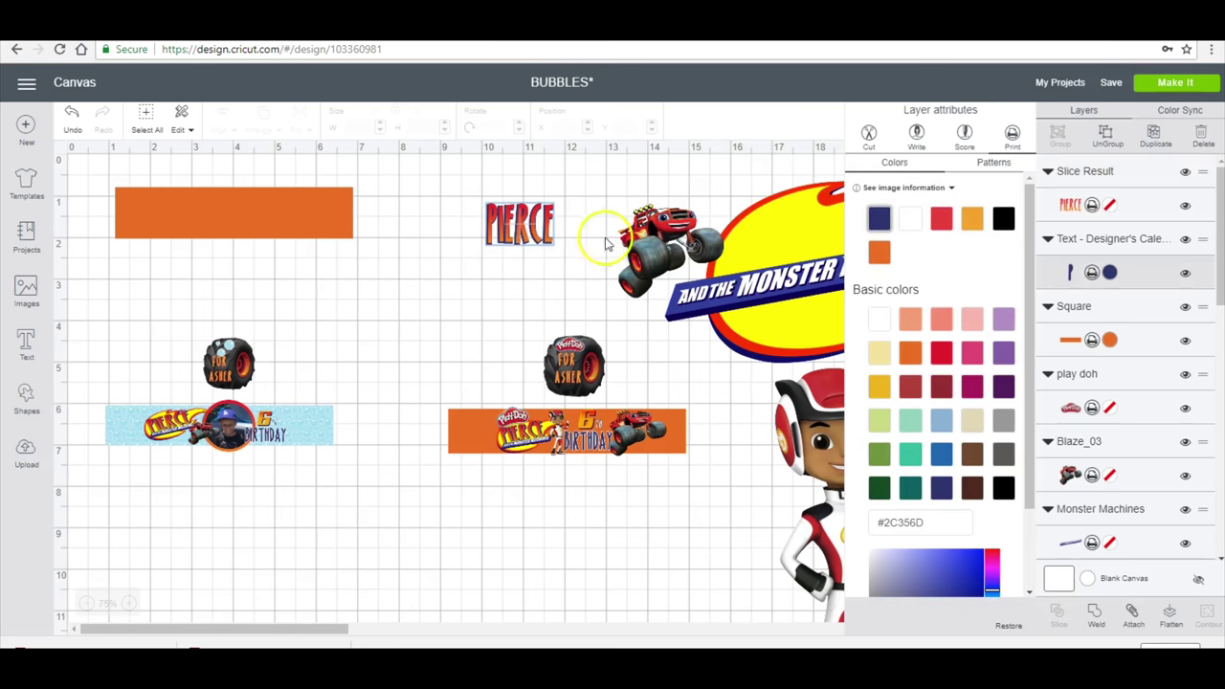
{"action": "left_click", "coordinate": [553, 225]}
Tilt the layered name slightly and attach its two layers together
{"action": "left_click_drag", "start_coordinate": [560, 196], "coordinate": [558, 196]}
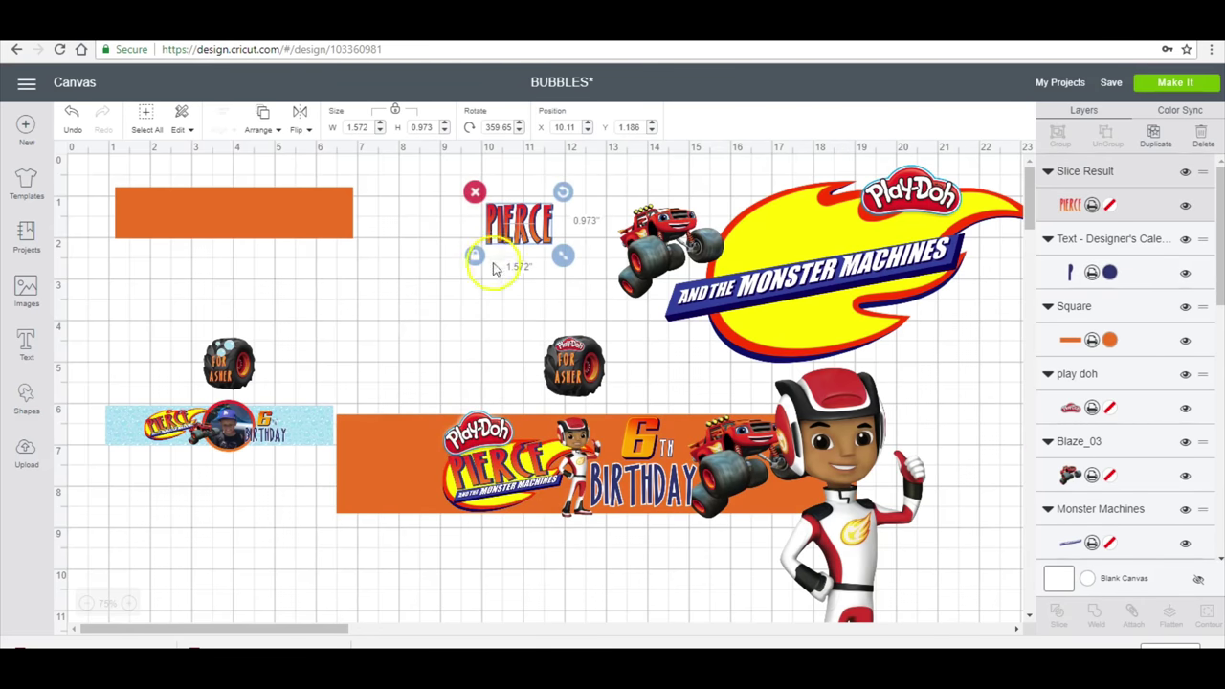
{"action": "left_click", "coordinate": [501, 283]}
{"action": "left_click_drag", "start_coordinate": [598, 264], "coordinate": [470, 197]}
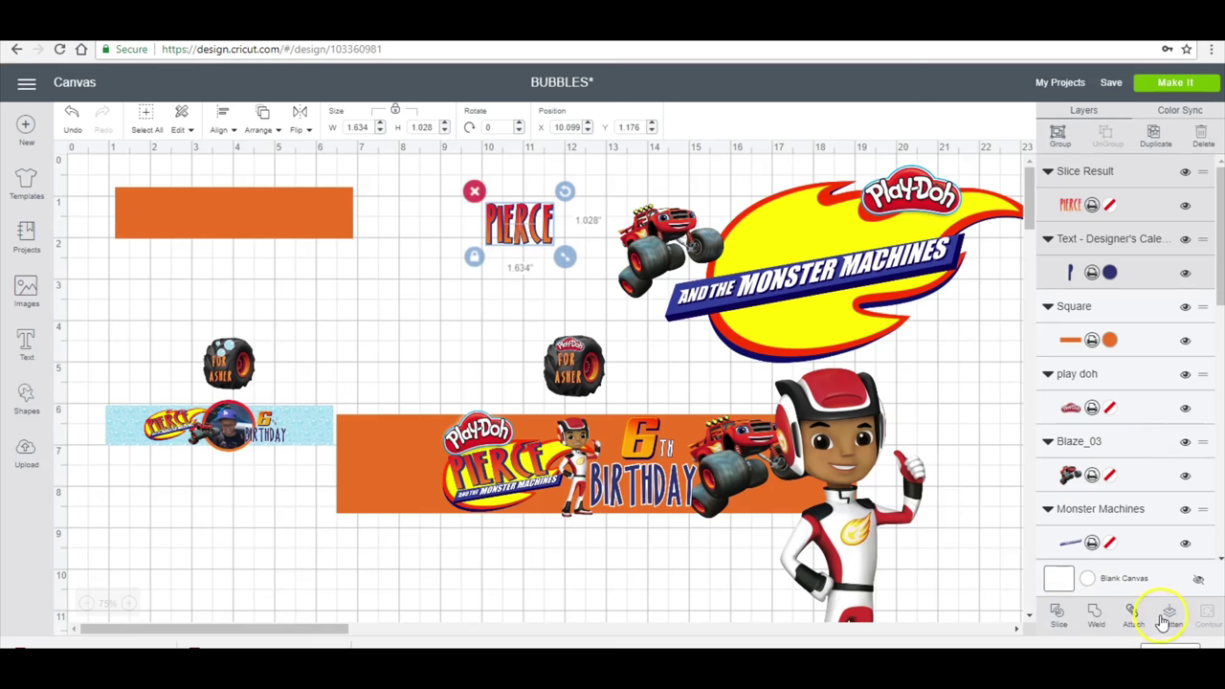
{"action": "left_click", "coordinate": [1130, 618]}
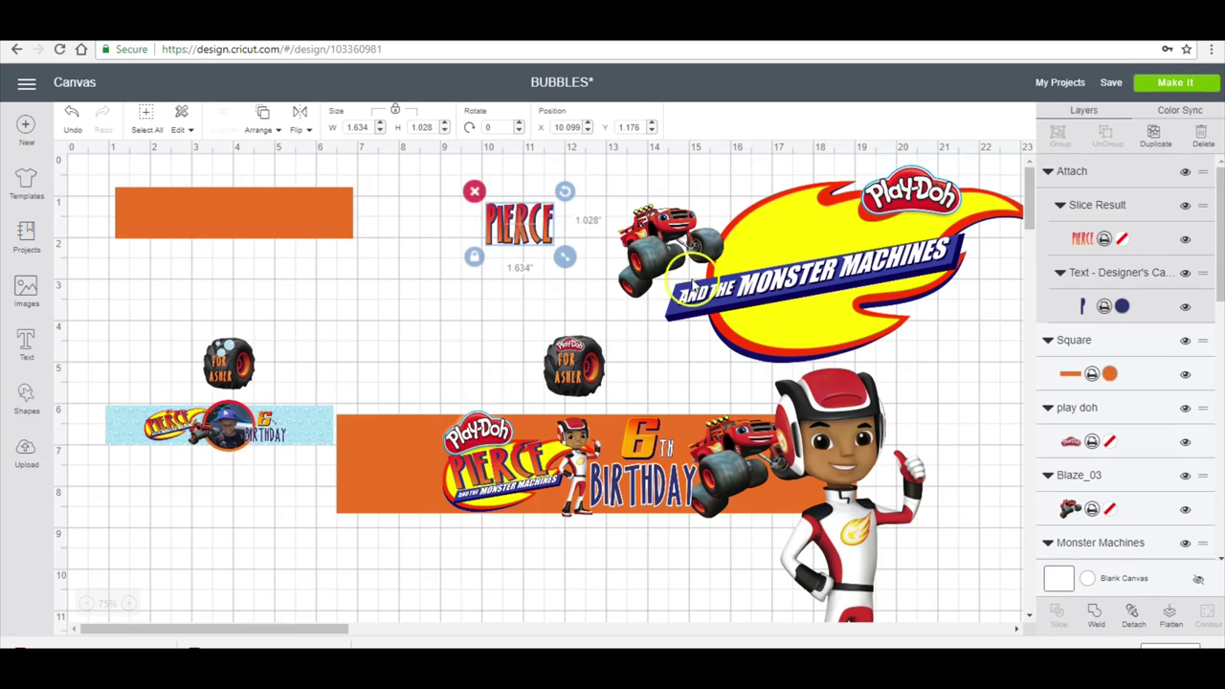
Place the name and Play-Doh logo onto the Monster Machines flame emblem, moving Blaze aside
{"action": "left_click_drag", "start_coordinate": [701, 298], "coordinate": [432, 302]}
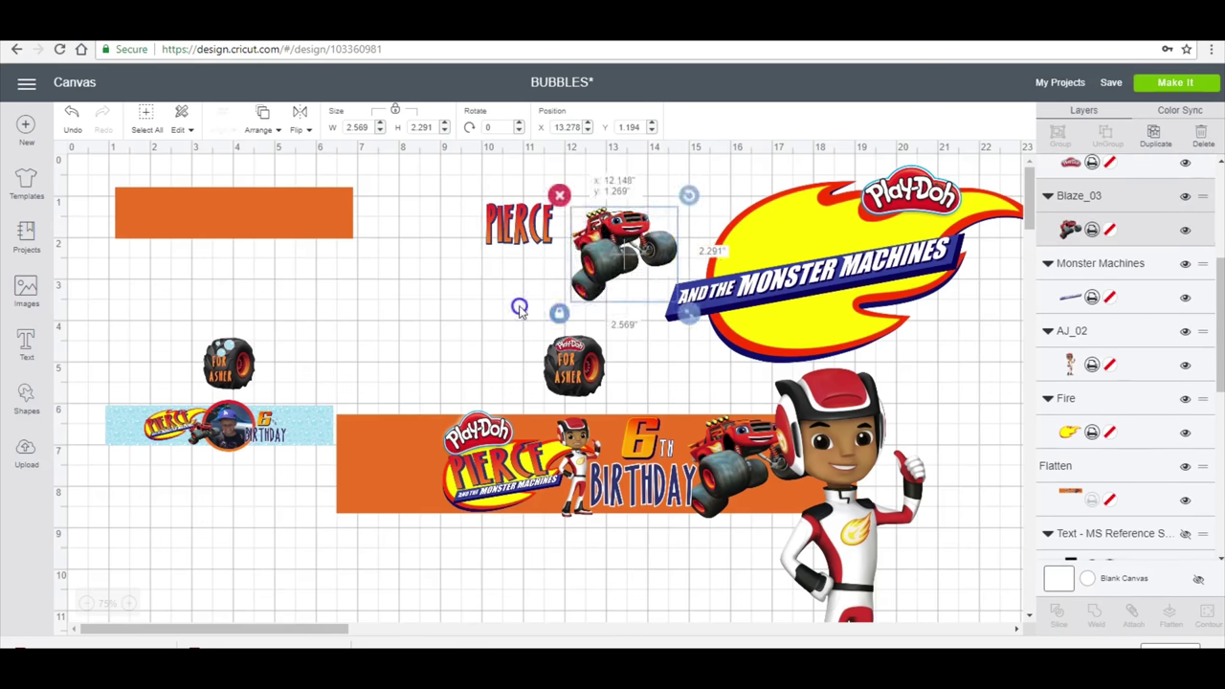
{"action": "left_click_drag", "start_coordinate": [538, 235], "coordinate": [780, 244]}
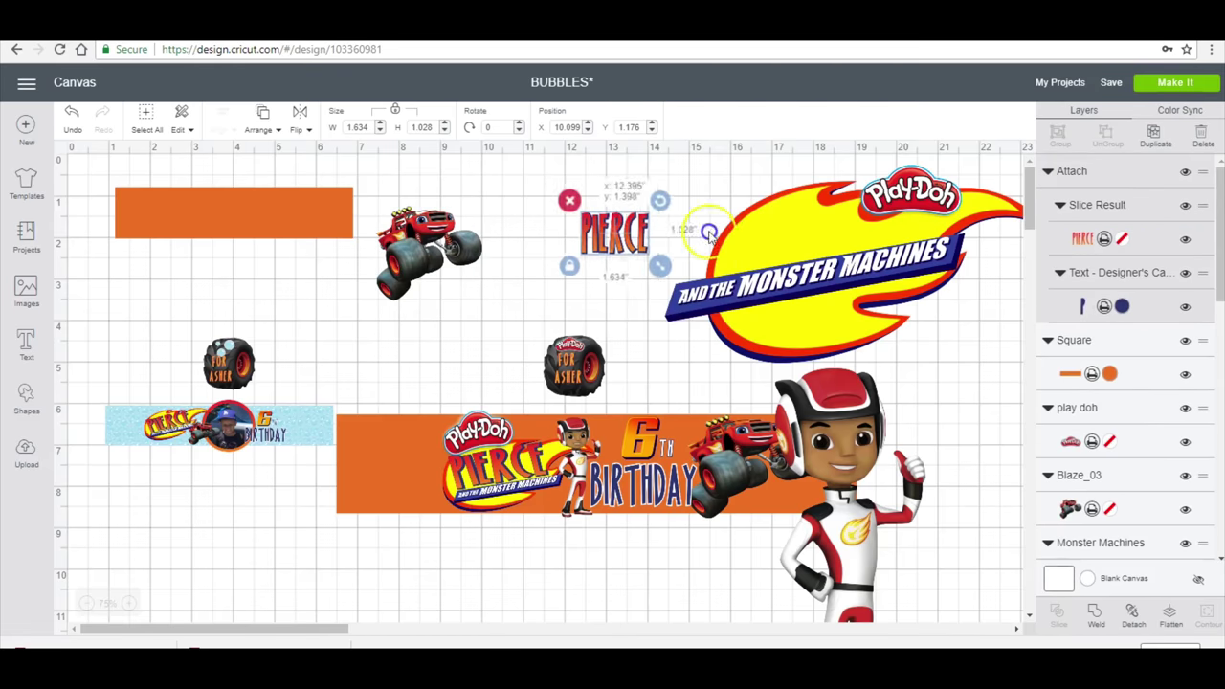
{"action": "left_click", "coordinate": [713, 325]}
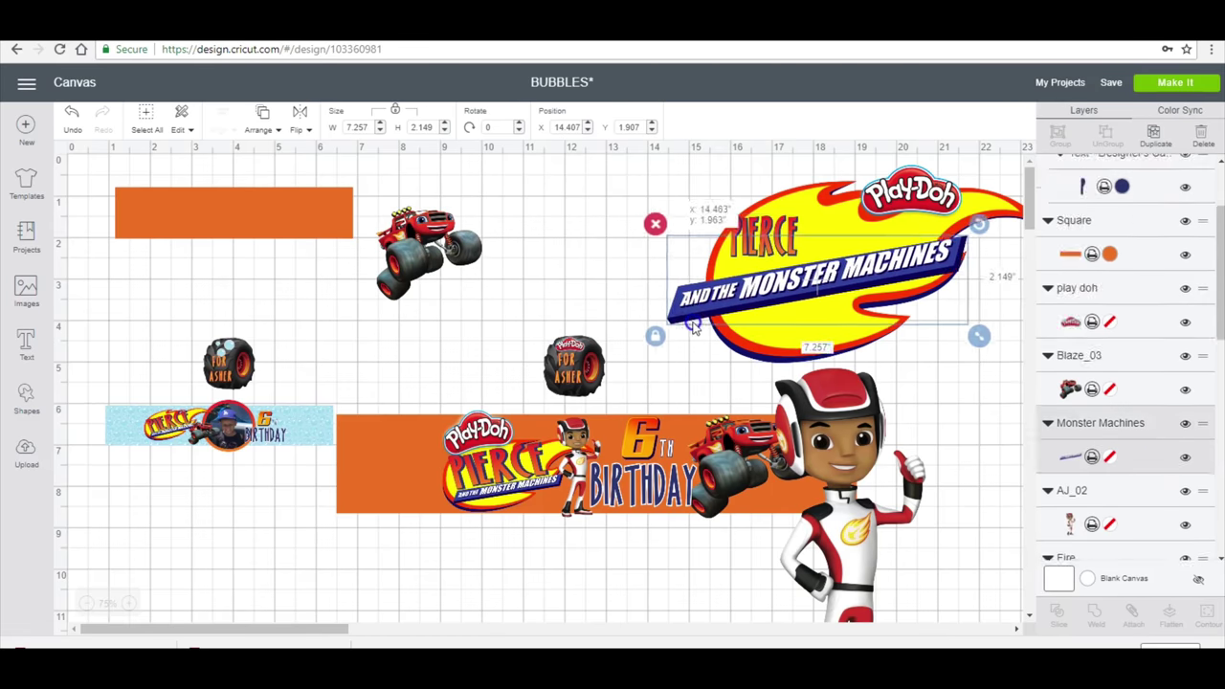
{"action": "left_click_drag", "start_coordinate": [713, 325], "coordinate": [729, 328]}
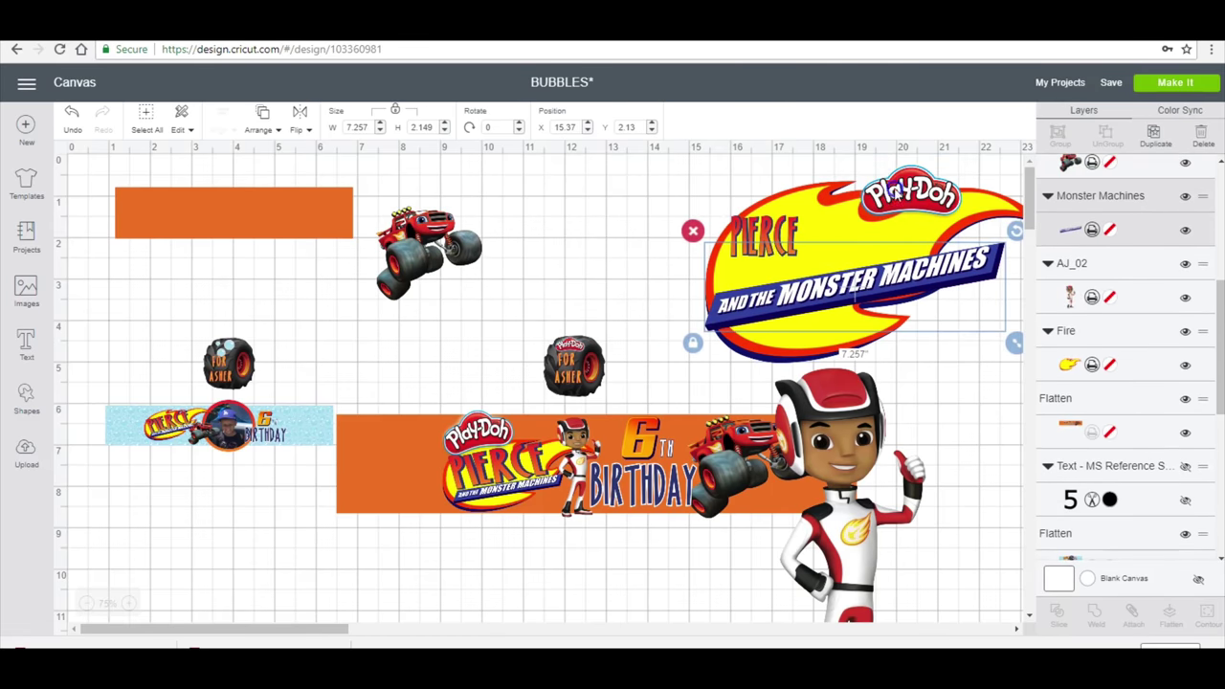
{"action": "left_click_drag", "start_coordinate": [899, 196], "coordinate": [732, 191]}
{"action": "left_click_drag", "start_coordinate": [765, 244], "coordinate": [773, 273]}
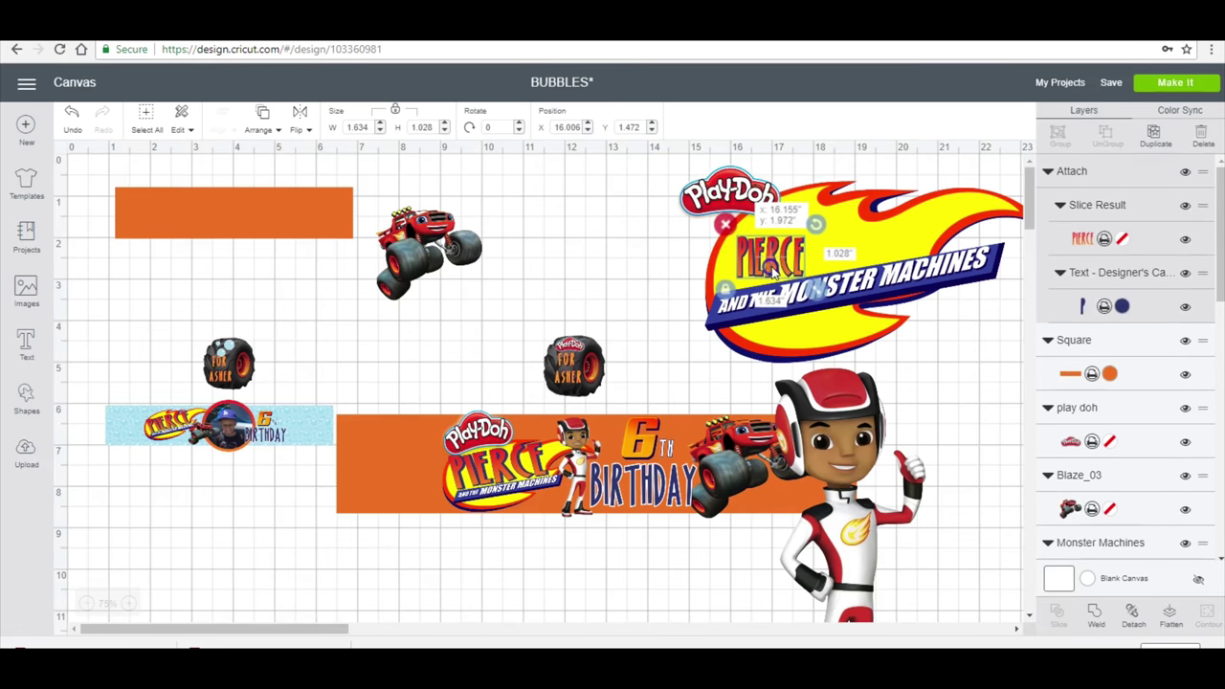
Rotate and stretch the name wider across the flame, tilt the Play-Doh logo, and select the whole emblem
{"action": "left_click_drag", "start_coordinate": [814, 224], "coordinate": [802, 213]}
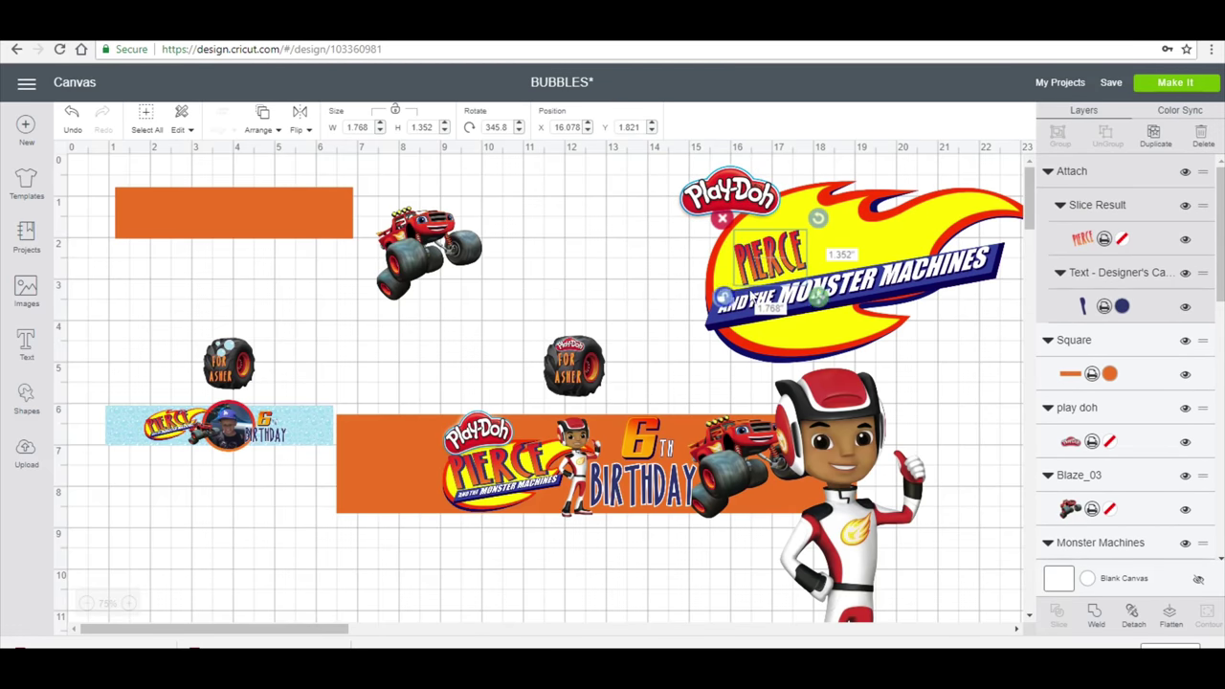
{"action": "left_click_drag", "start_coordinate": [819, 299], "coordinate": [933, 282]}
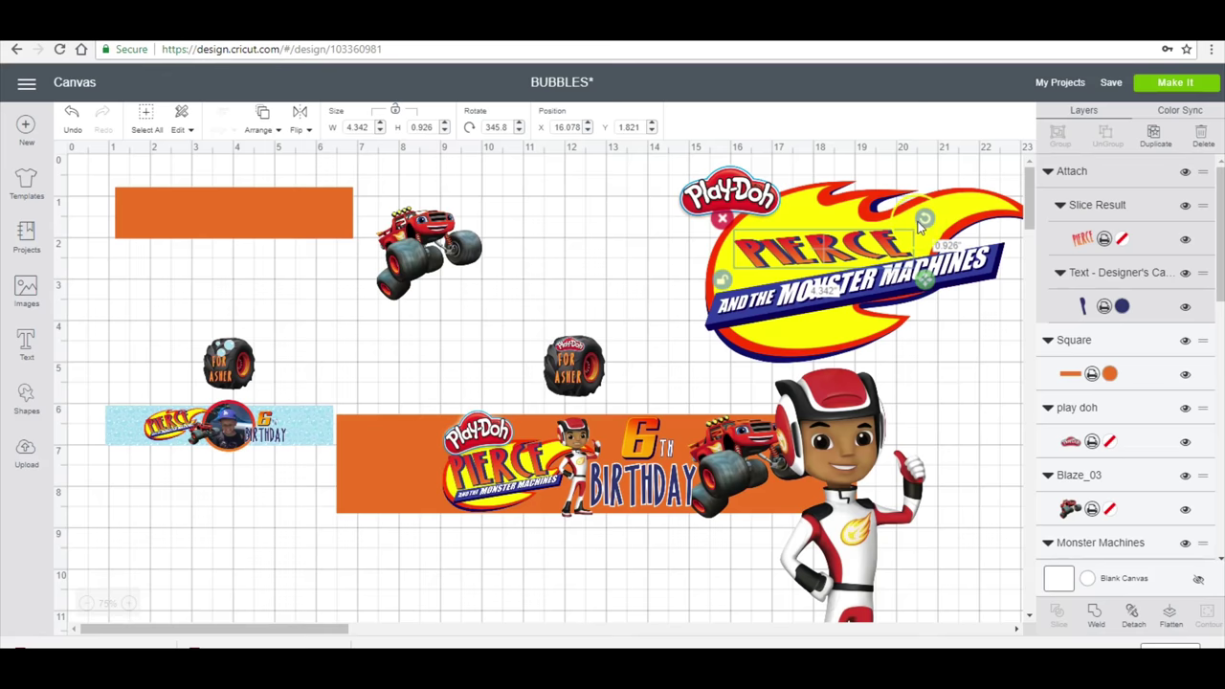
{"action": "left_click_drag", "start_coordinate": [924, 220], "coordinate": [916, 201]}
{"action": "key", "text": "ctrl+z"}
{"action": "left_click", "coordinate": [746, 203]}
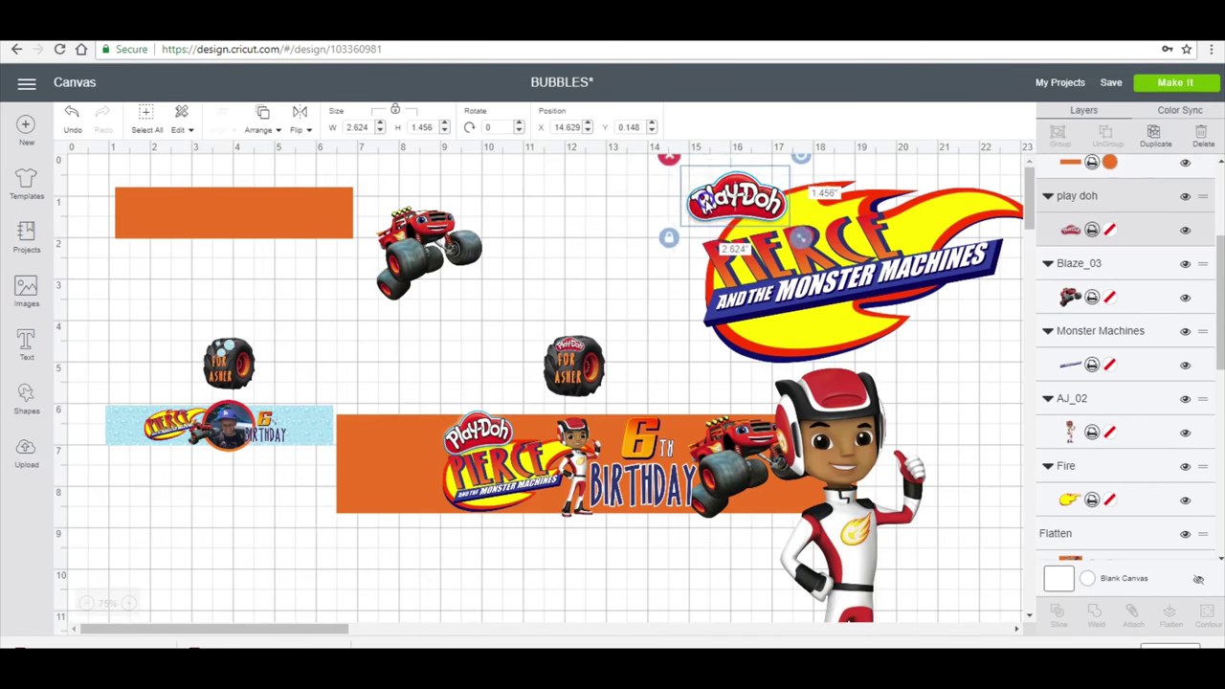
{"action": "left_click_drag", "start_coordinate": [811, 161], "coordinate": [813, 155]}
{"action": "left_click", "coordinate": [598, 246]}
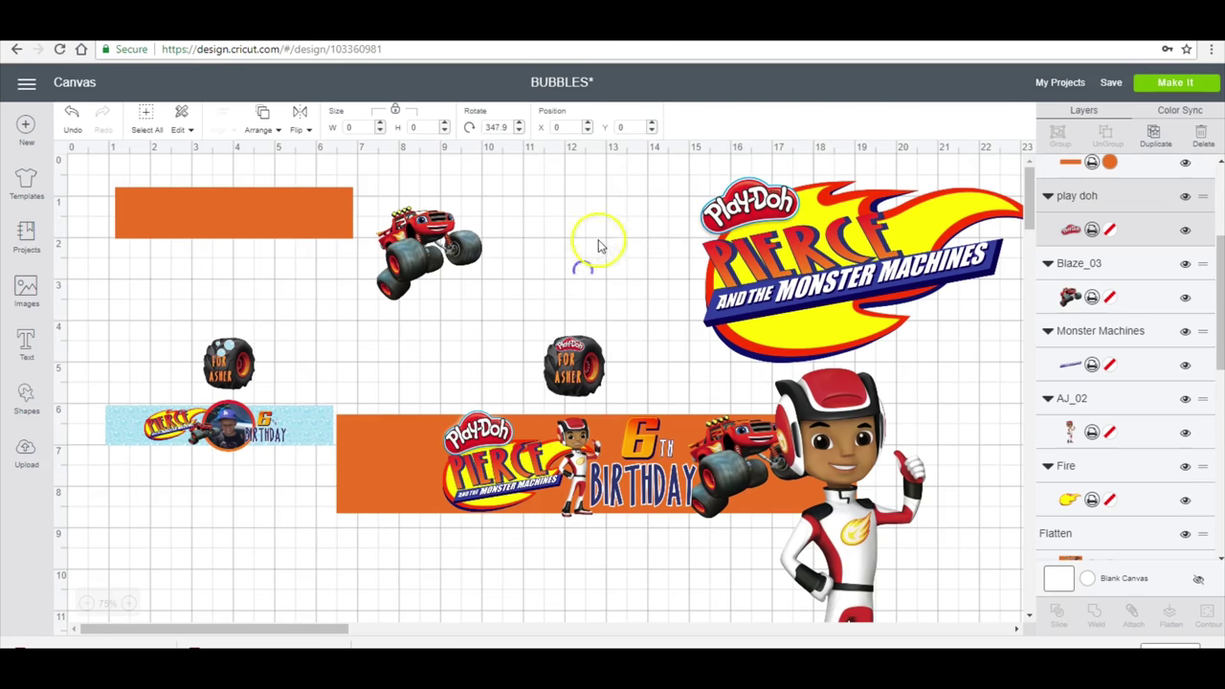
{"action": "left_click_drag", "start_coordinate": [584, 227], "coordinate": [965, 316]}
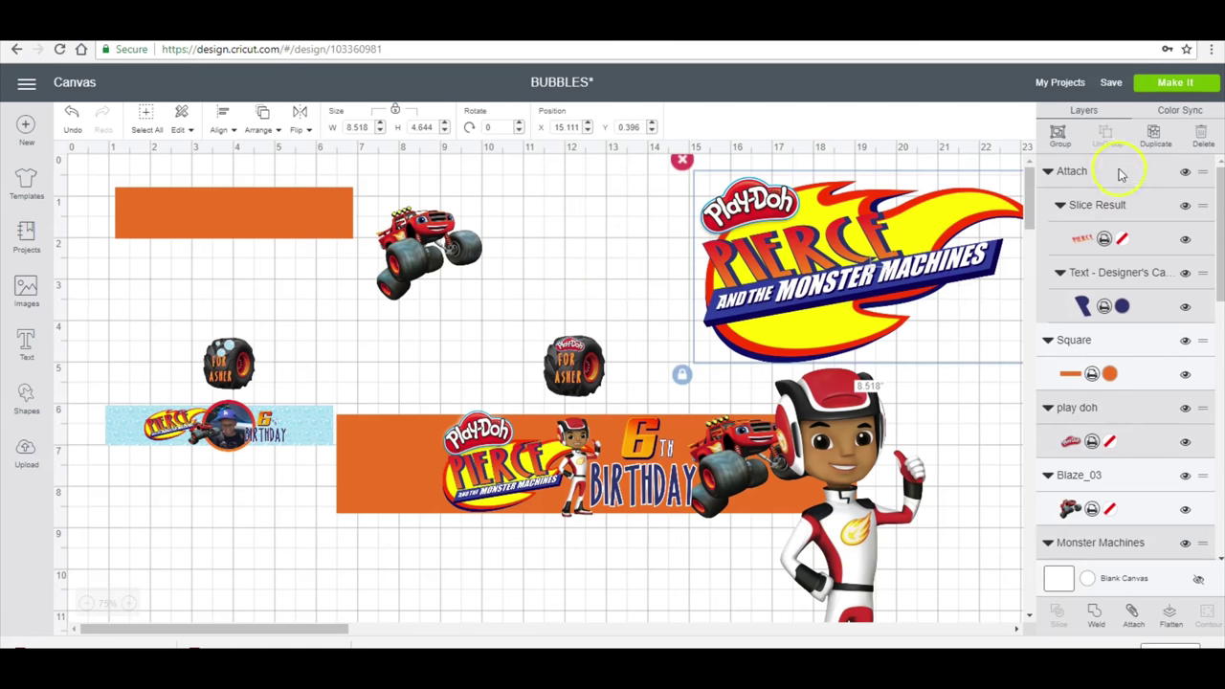
Group the PIERCE Monster Machines logo, set it 1 inch tall, and place it on the orange strip's left end
{"action": "left_click", "coordinate": [1059, 138]}
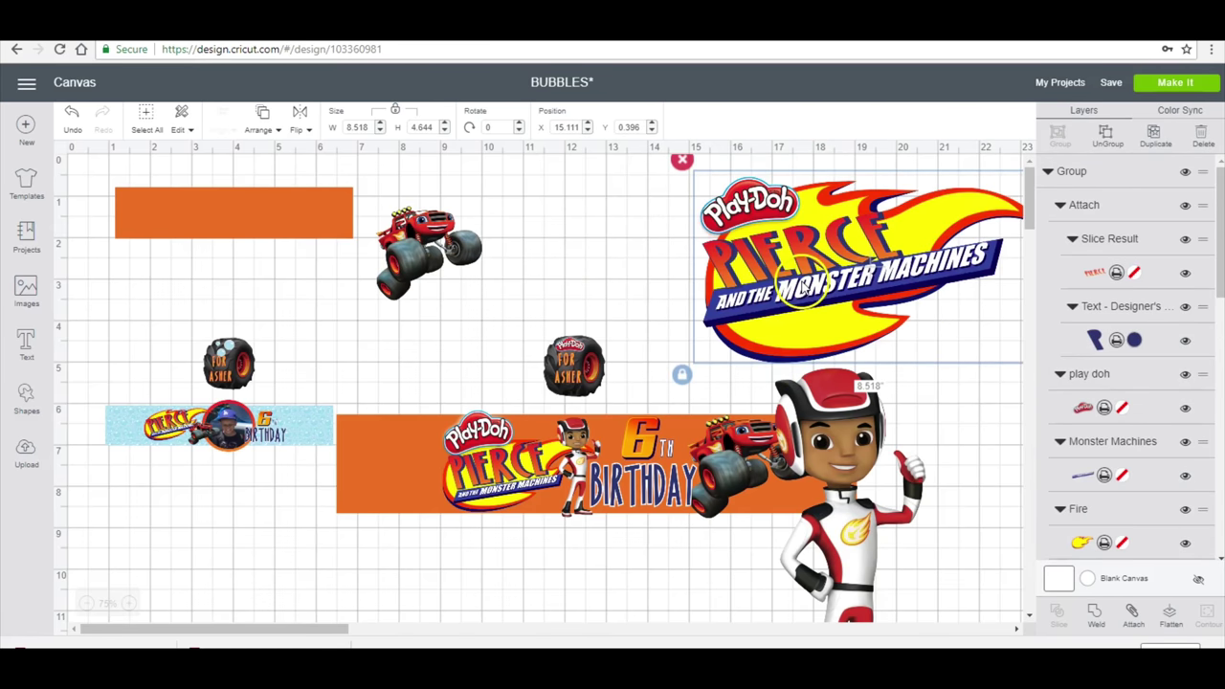
{"action": "mouse_move", "coordinate": [524, 283]}
{"action": "left_mouse_down"}
{"action": "mouse_move", "coordinate": [137, 284]}
{"action": "mouse_move", "coordinate": [129, 297]}
{"action": "left_mouse_up"}
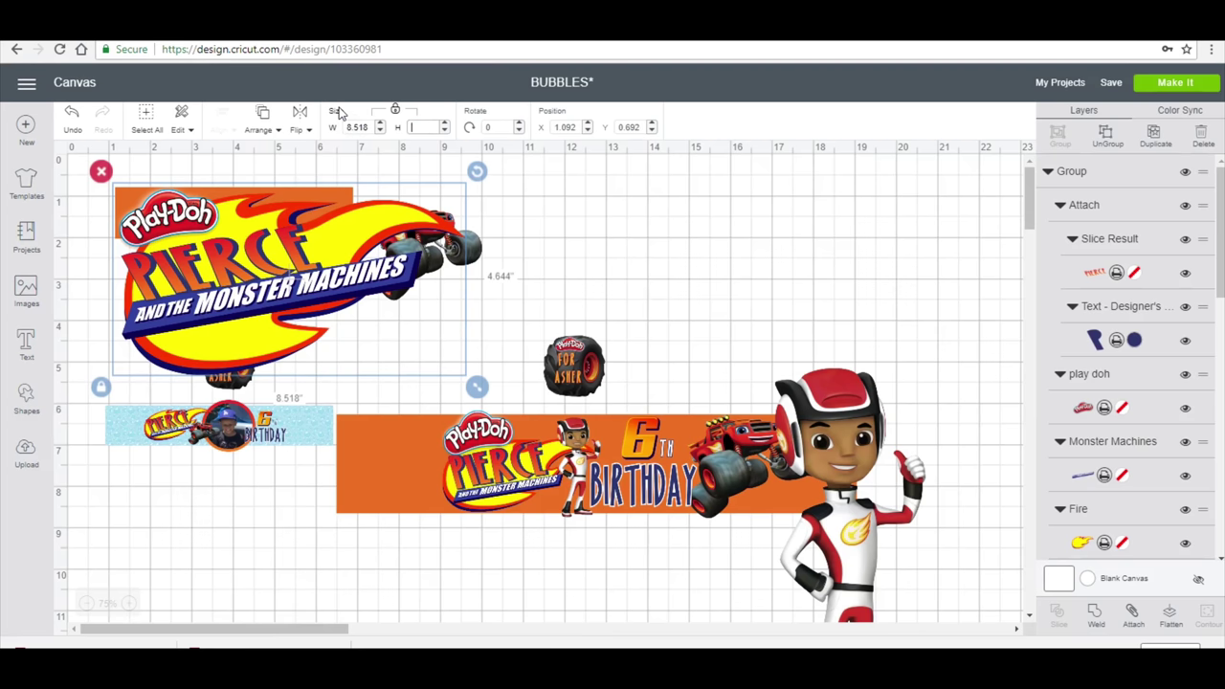
{"action": "type", "text": "1"}
{"action": "key", "text": "Return"}
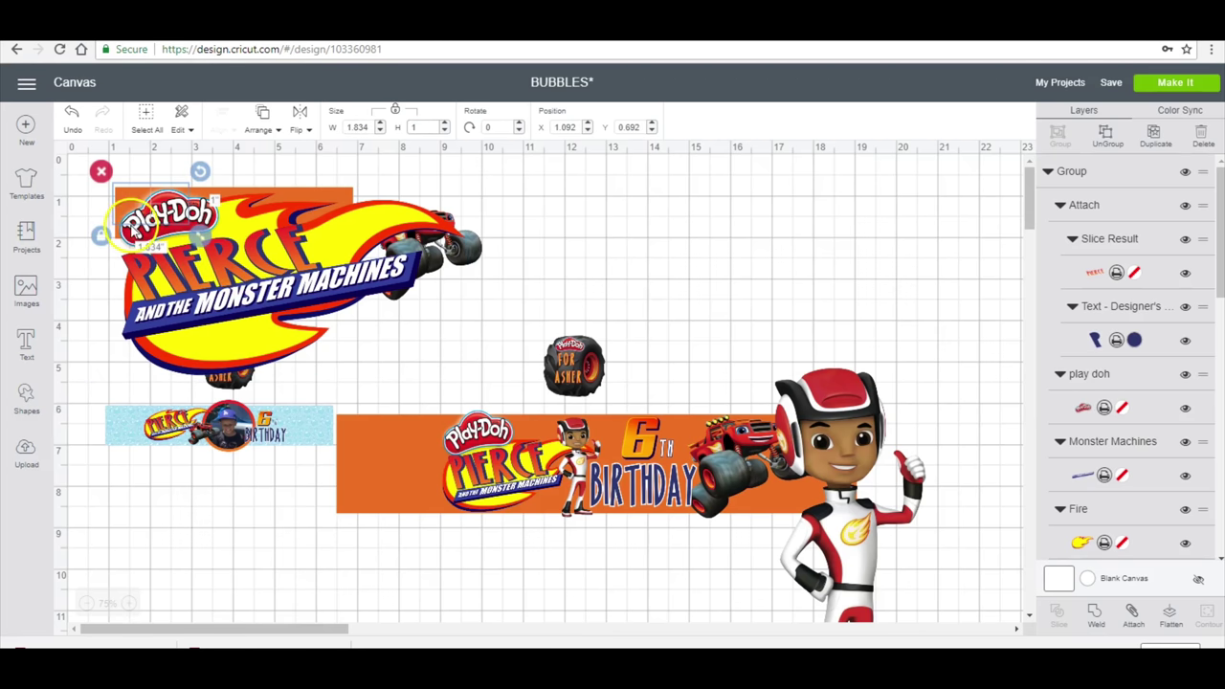
{"action": "left_click_drag", "start_coordinate": [153, 216], "coordinate": [173, 225]}
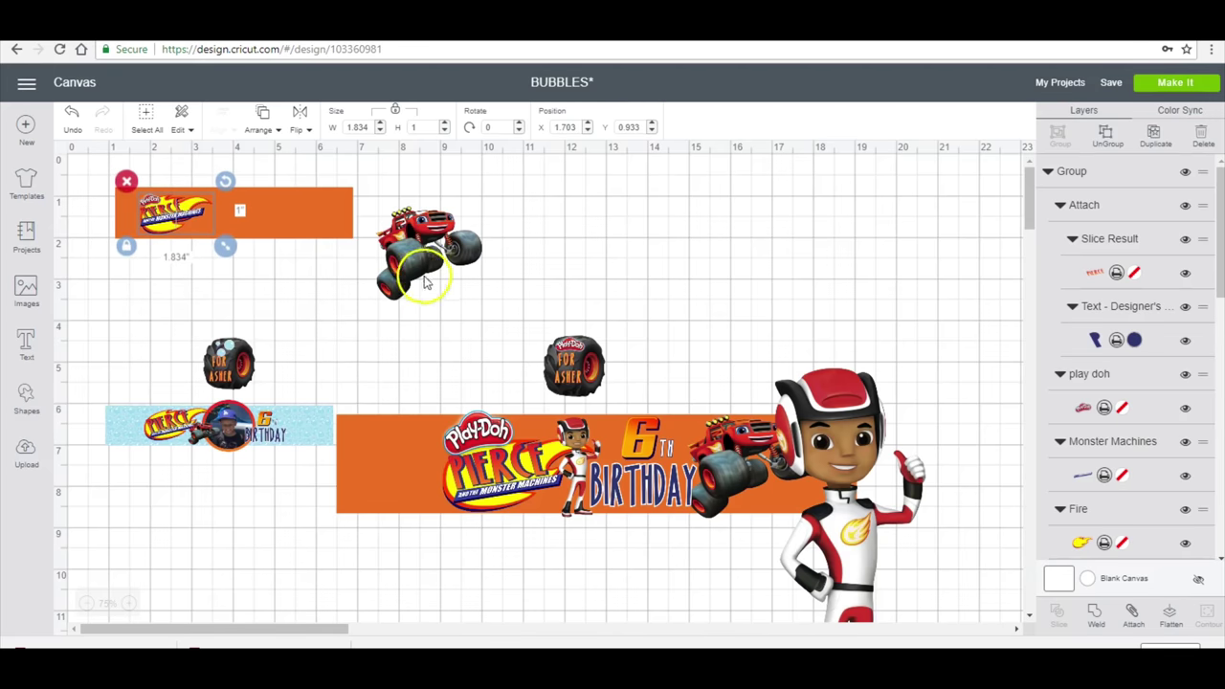
Move AJ onto the small orange banner, arrange it against the banner, and shrink it to fit
{"action": "left_click_drag", "start_coordinate": [414, 264], "coordinate": [511, 274]}
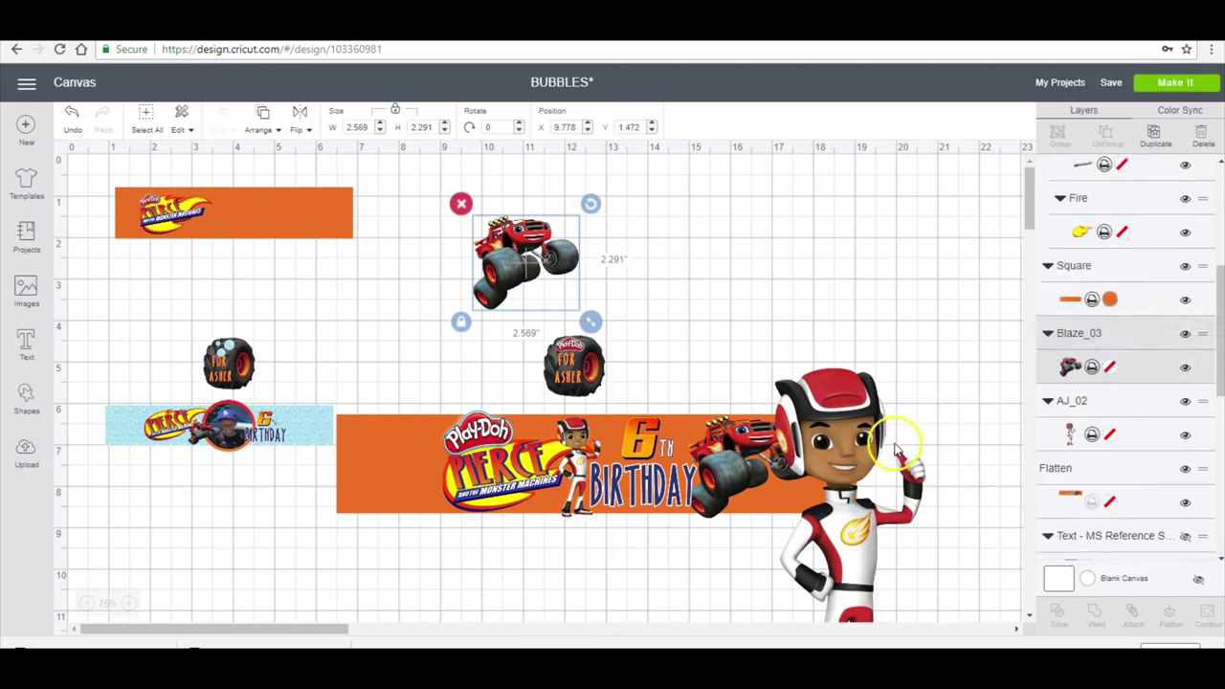
{"action": "left_click_drag", "start_coordinate": [846, 518], "coordinate": [246, 320]}
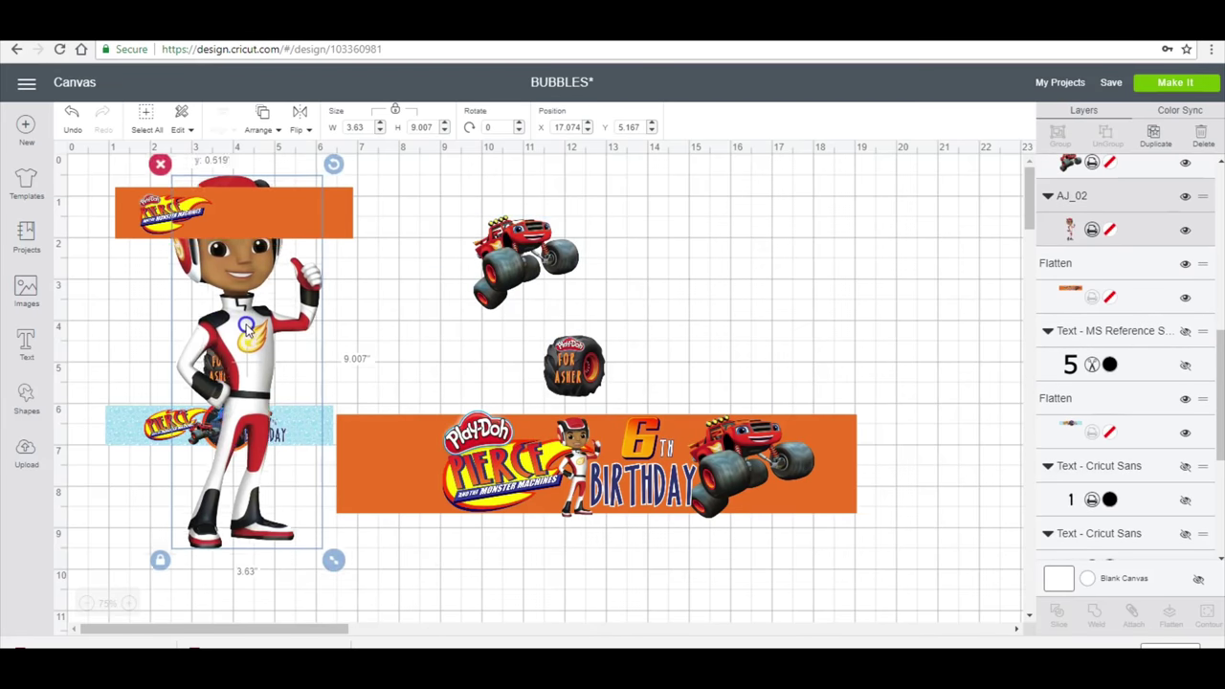
{"action": "right_click", "coordinate": [261, 329]}
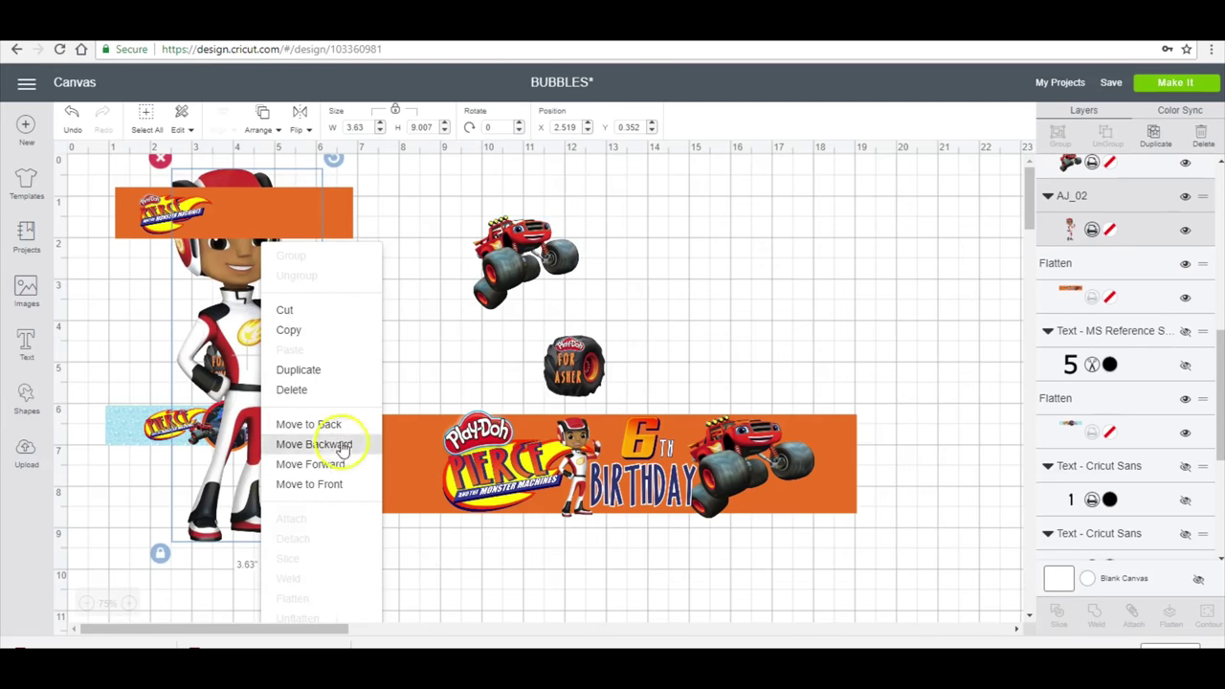
{"action": "left_click", "coordinate": [341, 483]}
{"action": "left_click_drag", "start_coordinate": [326, 540], "coordinate": [184, 297]}
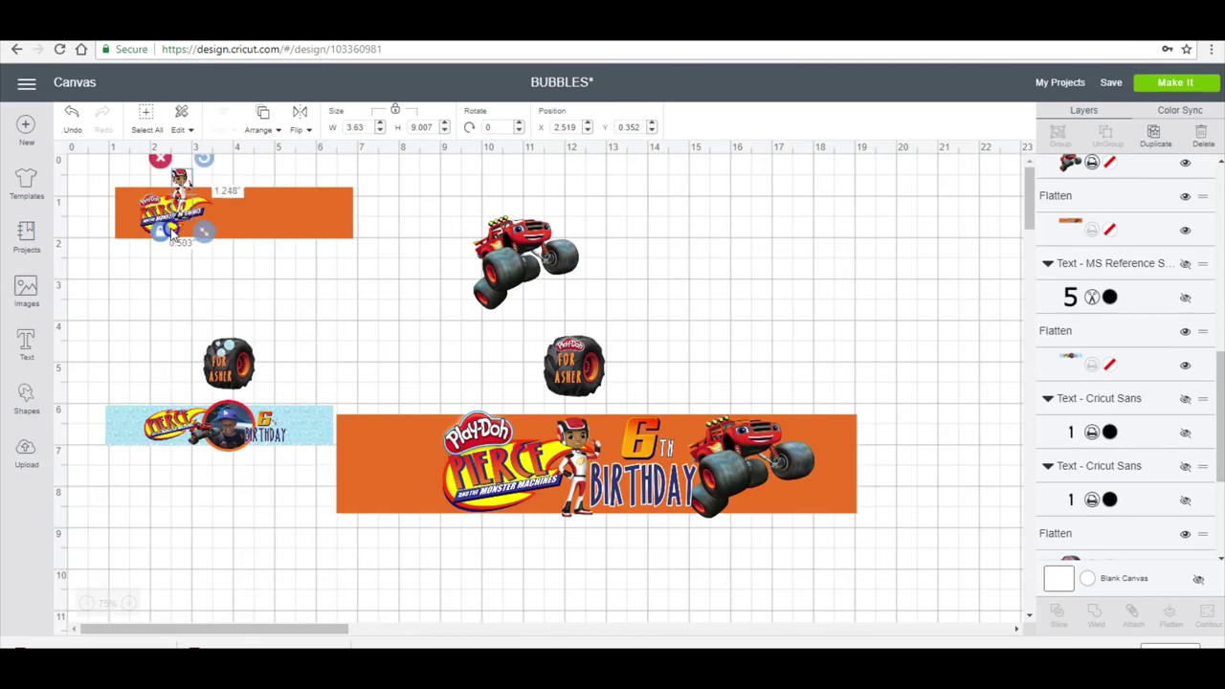
{"action": "mouse_move", "coordinate": [184, 297]}
{"action": "left_mouse_down"}
{"action": "mouse_move", "coordinate": [148, 218]}
{"action": "mouse_move", "coordinate": [213, 218]}
{"action": "left_mouse_up"}
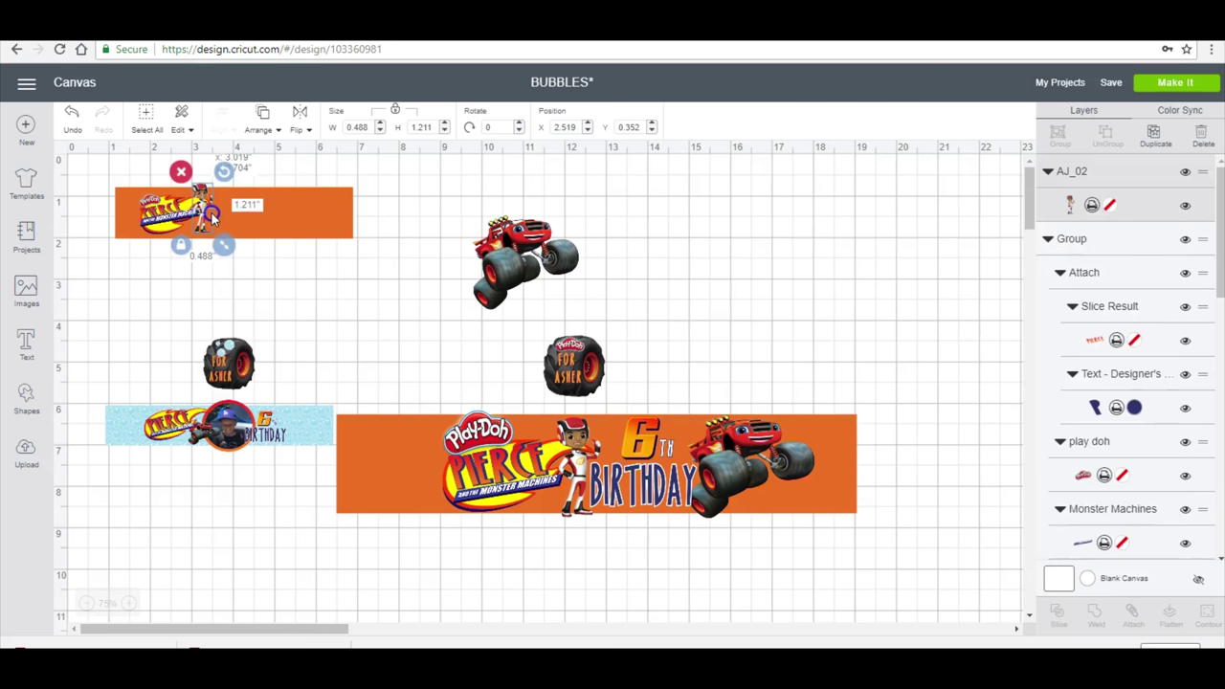
Move the Blaze truck onto the small banner and switch to the Blaze clip-art folder
{"action": "left_click_drag", "start_coordinate": [520, 252], "coordinate": [323, 233]}
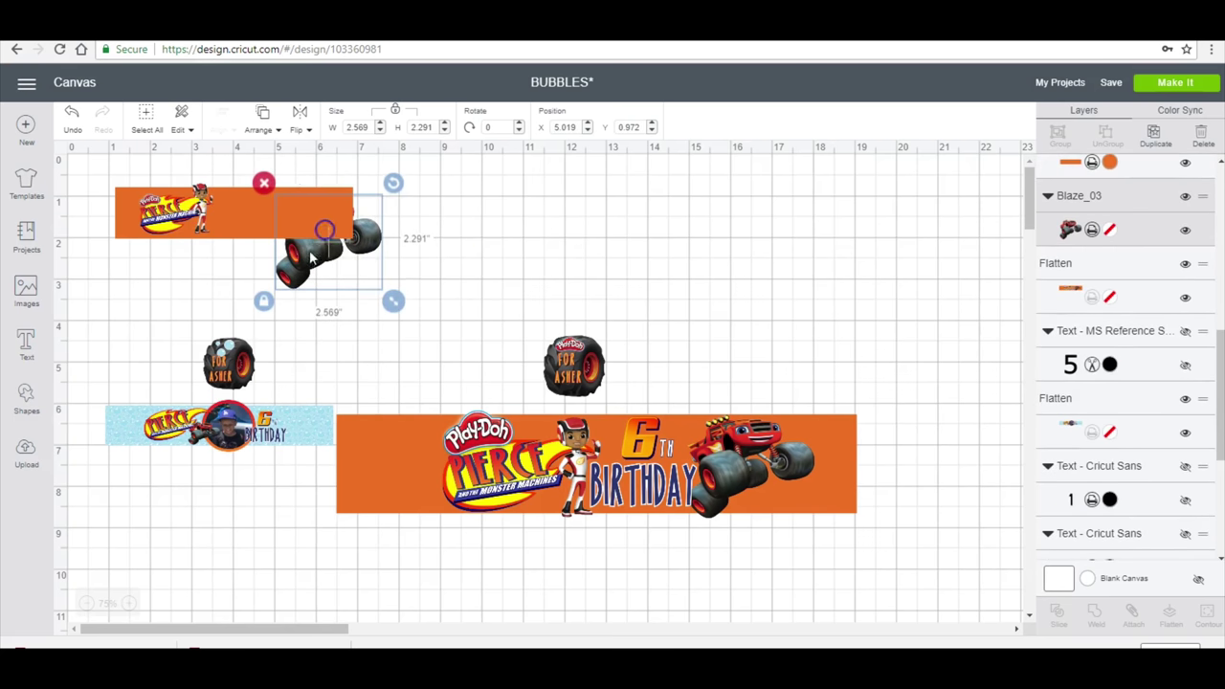
{"action": "right_click", "coordinate": [356, 273]}
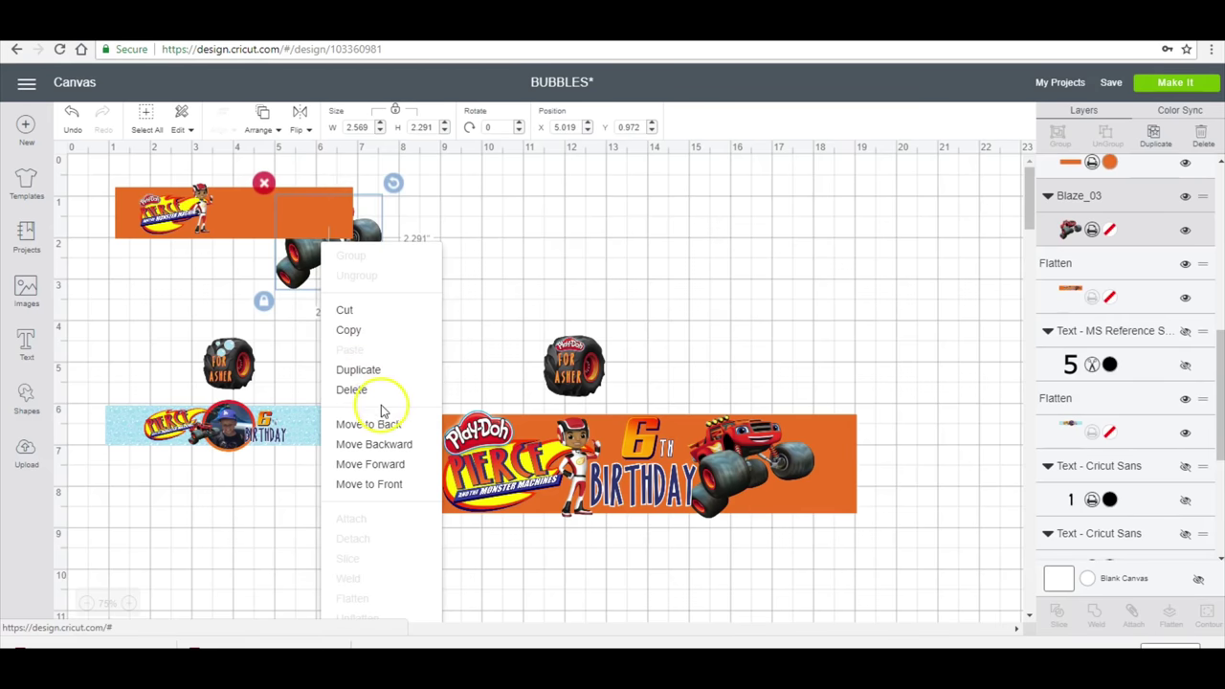
{"action": "left_click", "coordinate": [315, 603]}
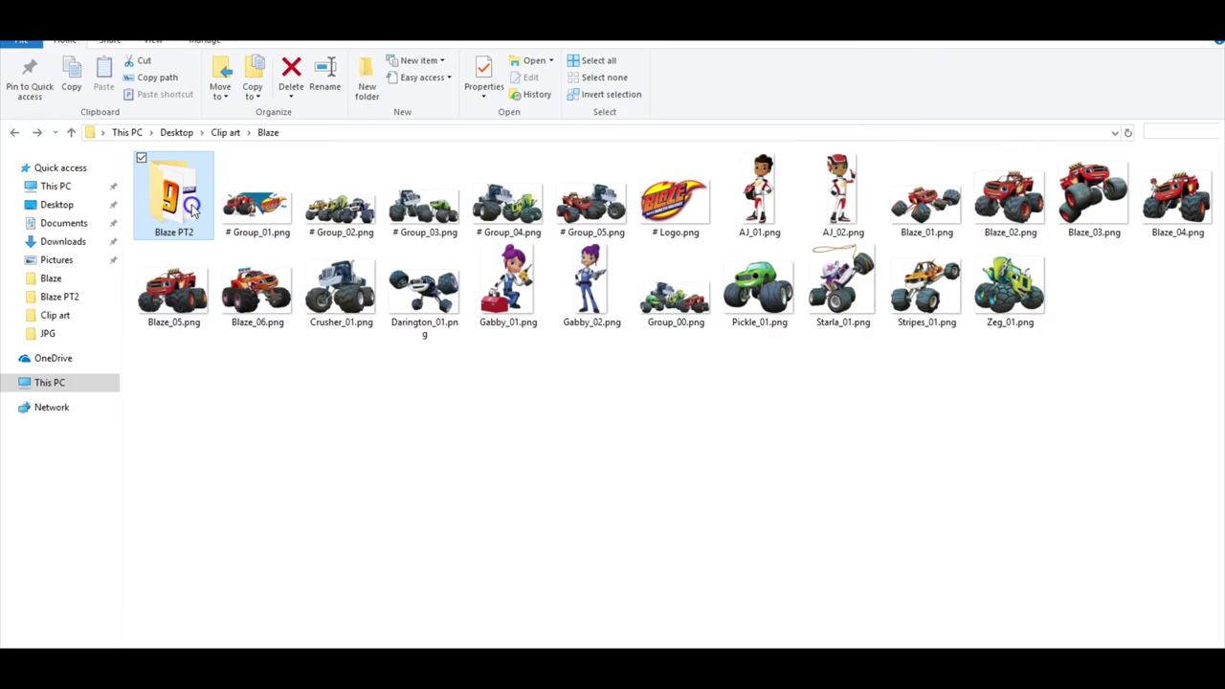
Browse the Blaze PT2 letter and number images, then return to the Blaze folder
{"action": "key", "text": "Return"}
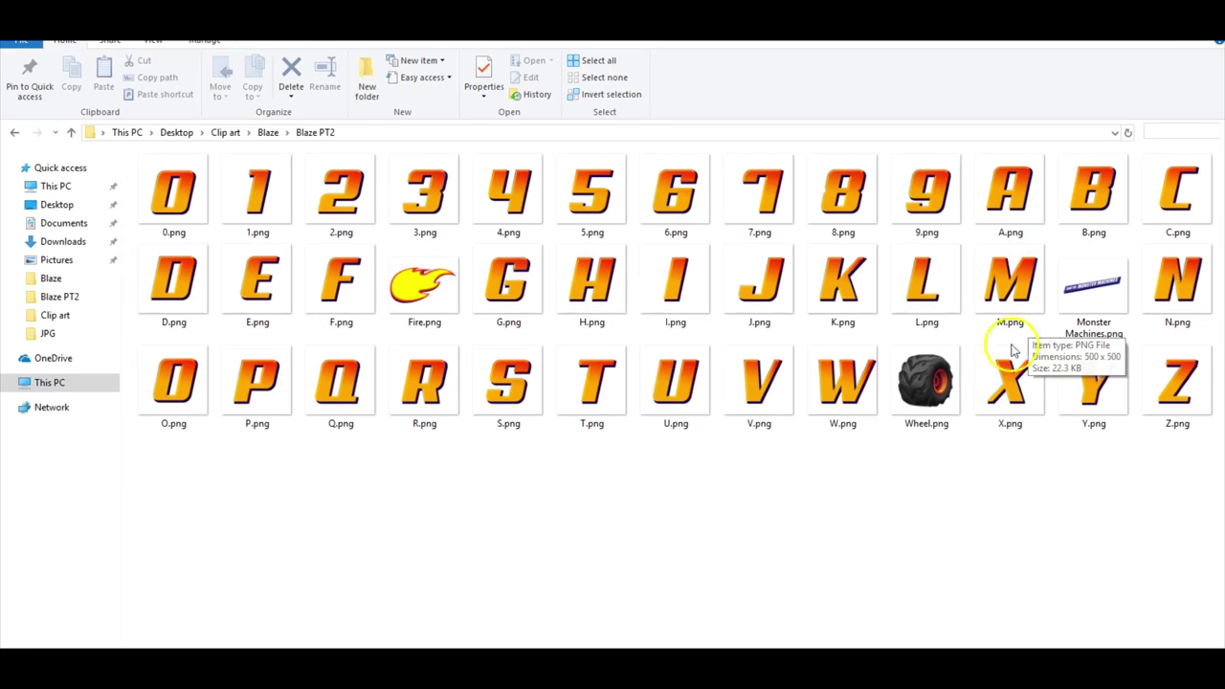
{"action": "key", "text": "alt+Left"}
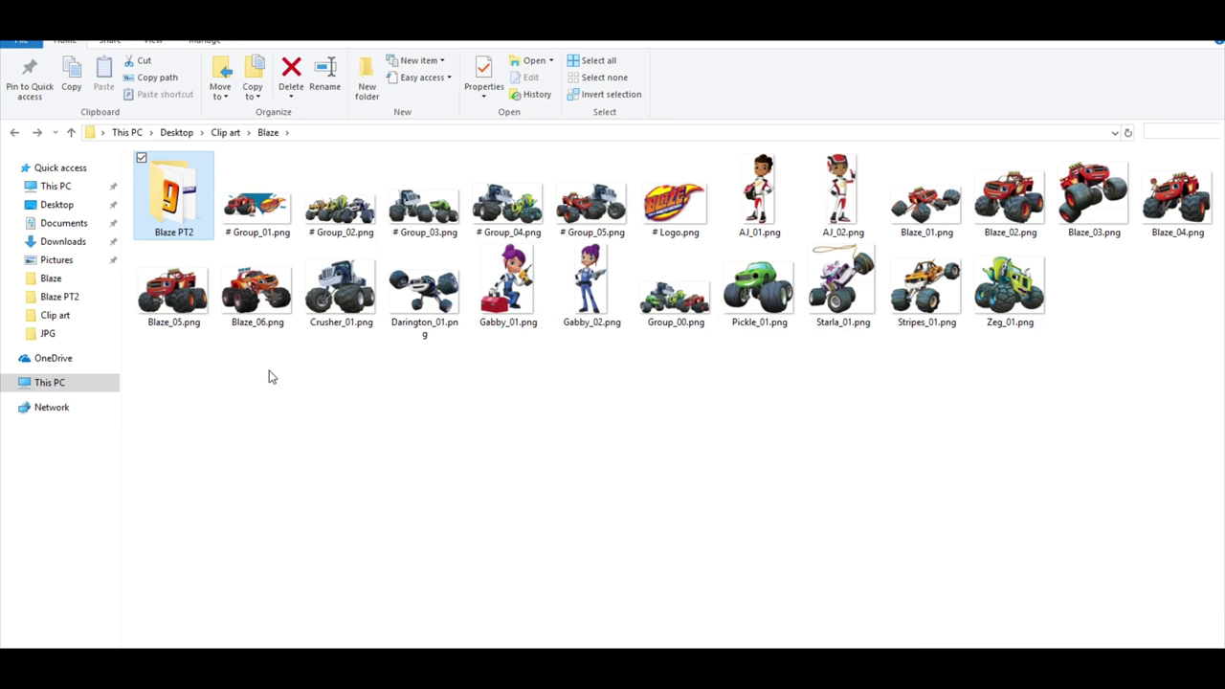
Shrink the 6 onto the small banner and resize the birthday banner to 5.75 × 1.25 inches
{"action": "left_click", "coordinate": [557, 618]}
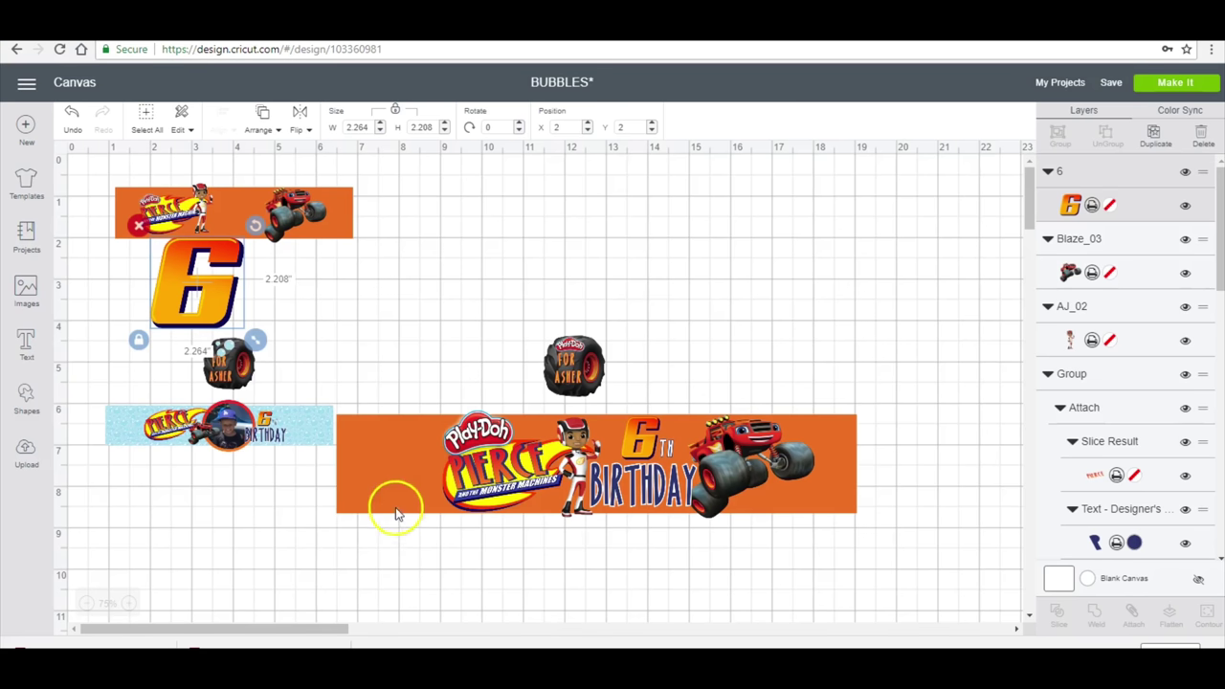
{"action": "mouse_move", "coordinate": [253, 338]}
{"action": "left_mouse_down"}
{"action": "mouse_move", "coordinate": [196, 288]}
{"action": "mouse_move", "coordinate": [228, 218]}
{"action": "left_mouse_up"}
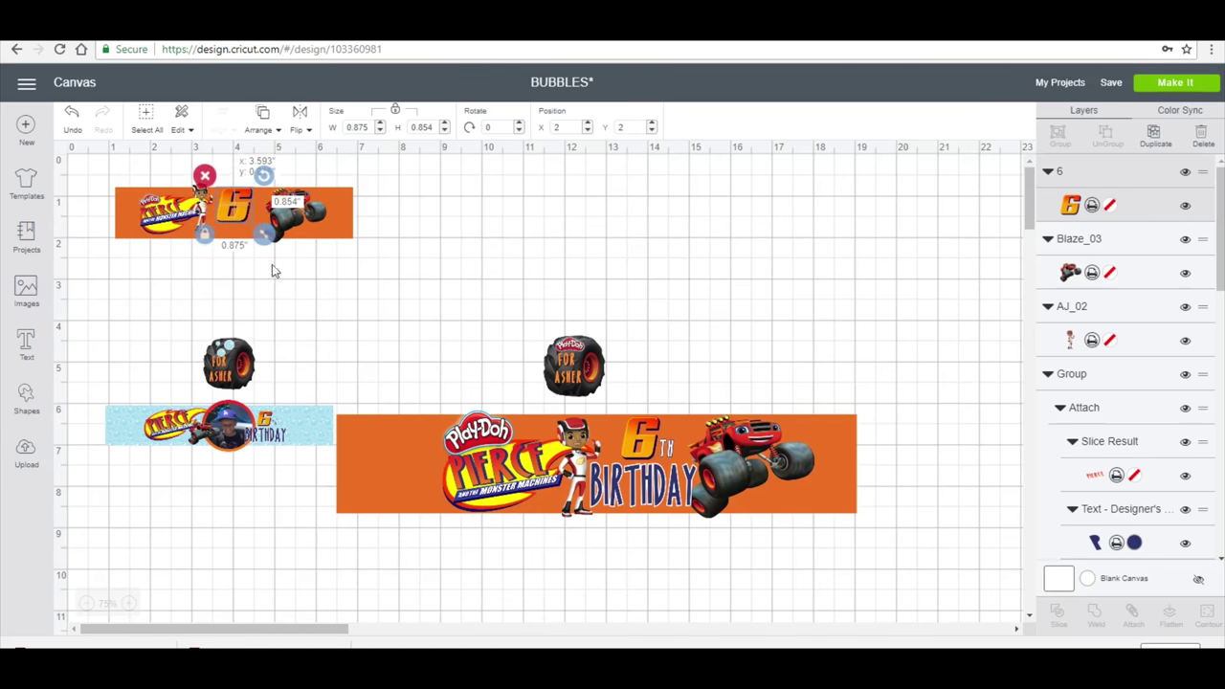
{"action": "left_click", "coordinate": [574, 414]}
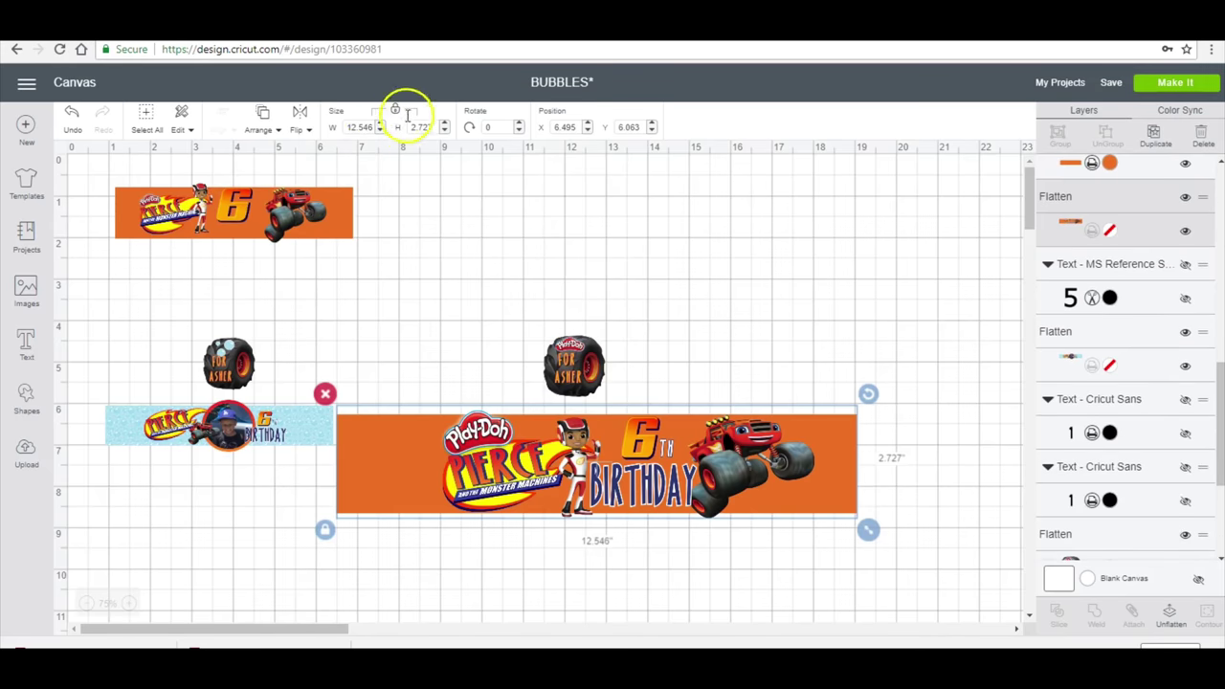
{"action": "left_click", "coordinate": [437, 128]}
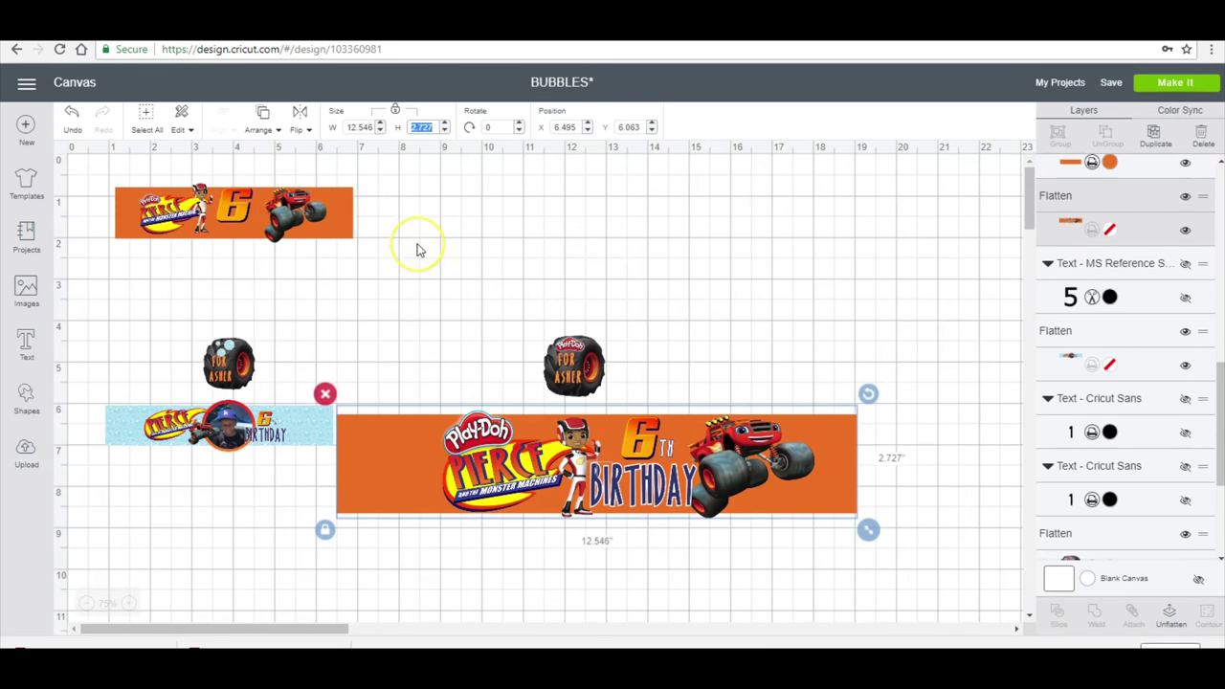
{"action": "type", "text": "1.25"}
{"action": "key", "text": "Return"}
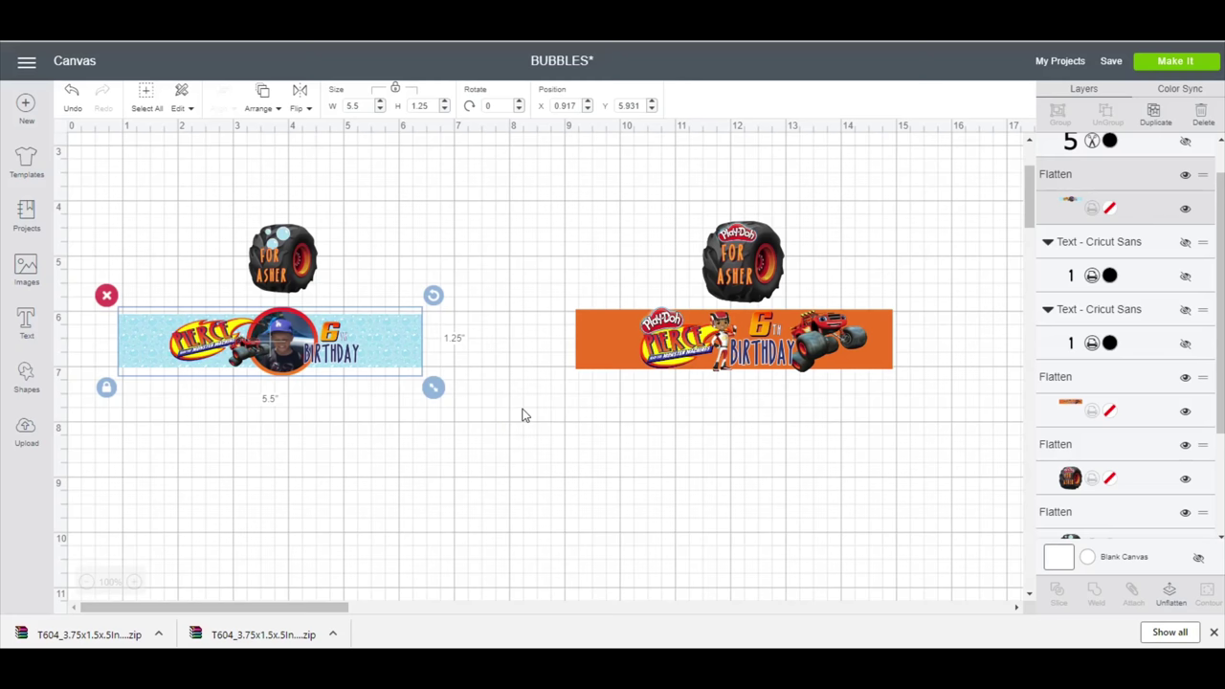
Select every piece of the orange birthday banner and flatten them into one 5.75 × 1.25 in layer
{"action": "left_click", "coordinate": [699, 361]}
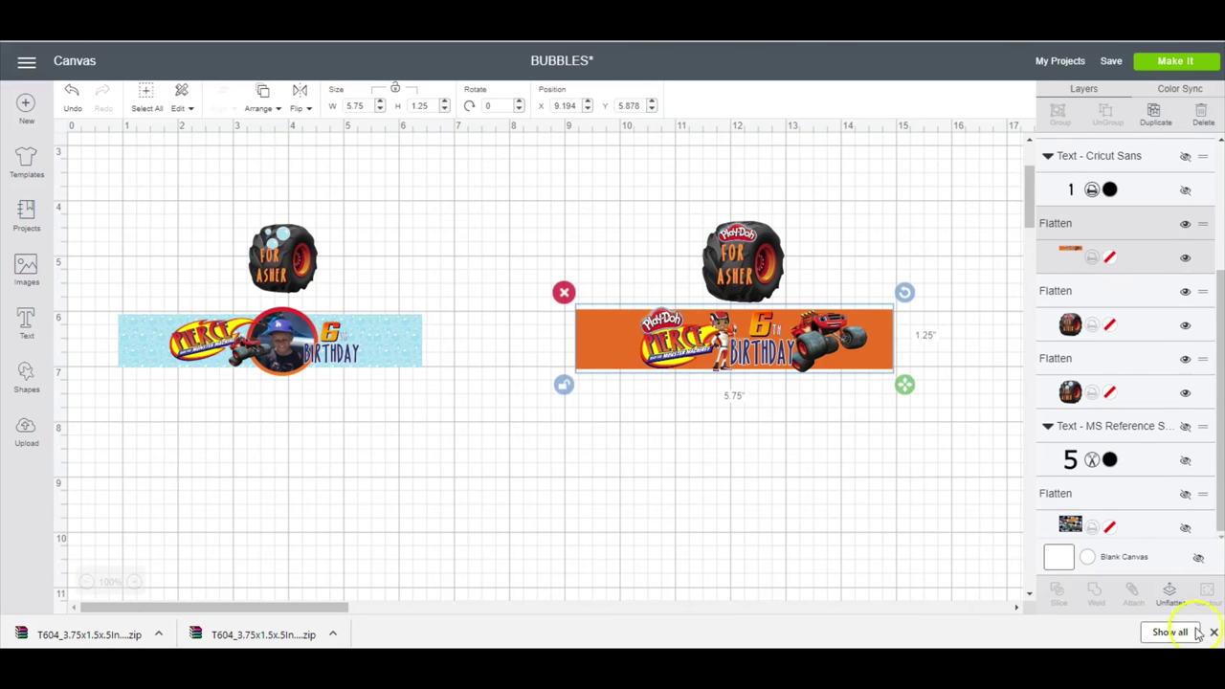
{"action": "left_click", "coordinate": [1170, 594]}
{"action": "left_click", "coordinate": [746, 387]}
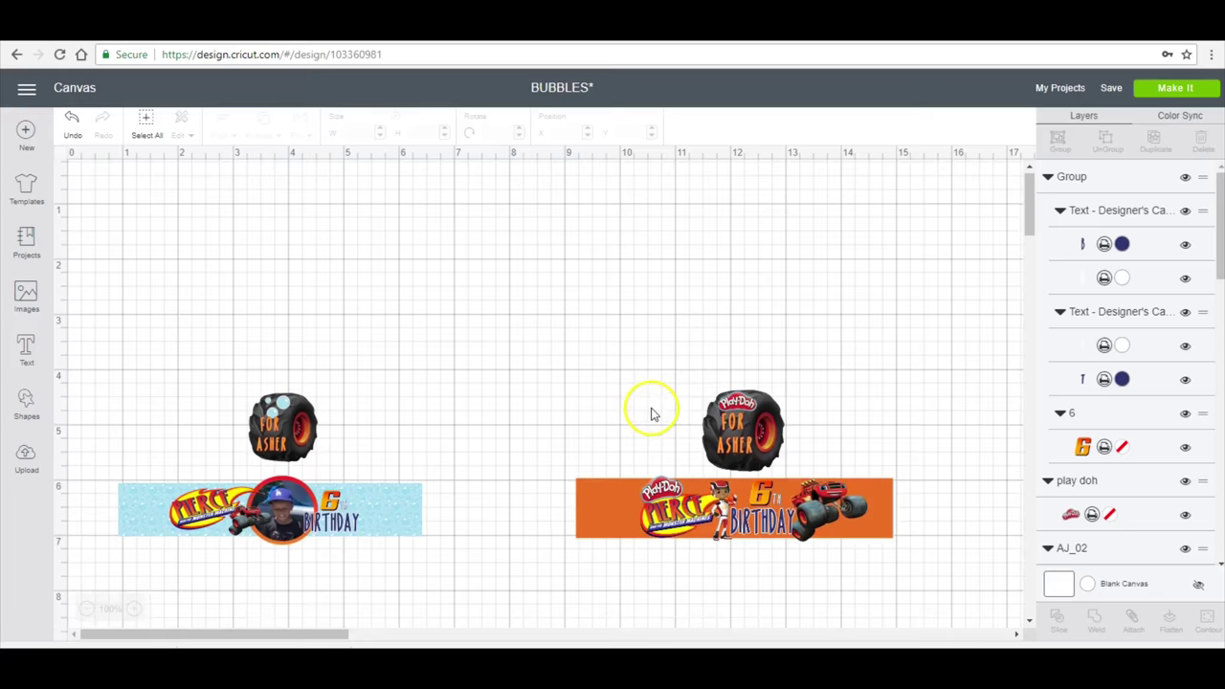
{"action": "left_click_drag", "start_coordinate": [908, 435], "coordinate": [608, 334]}
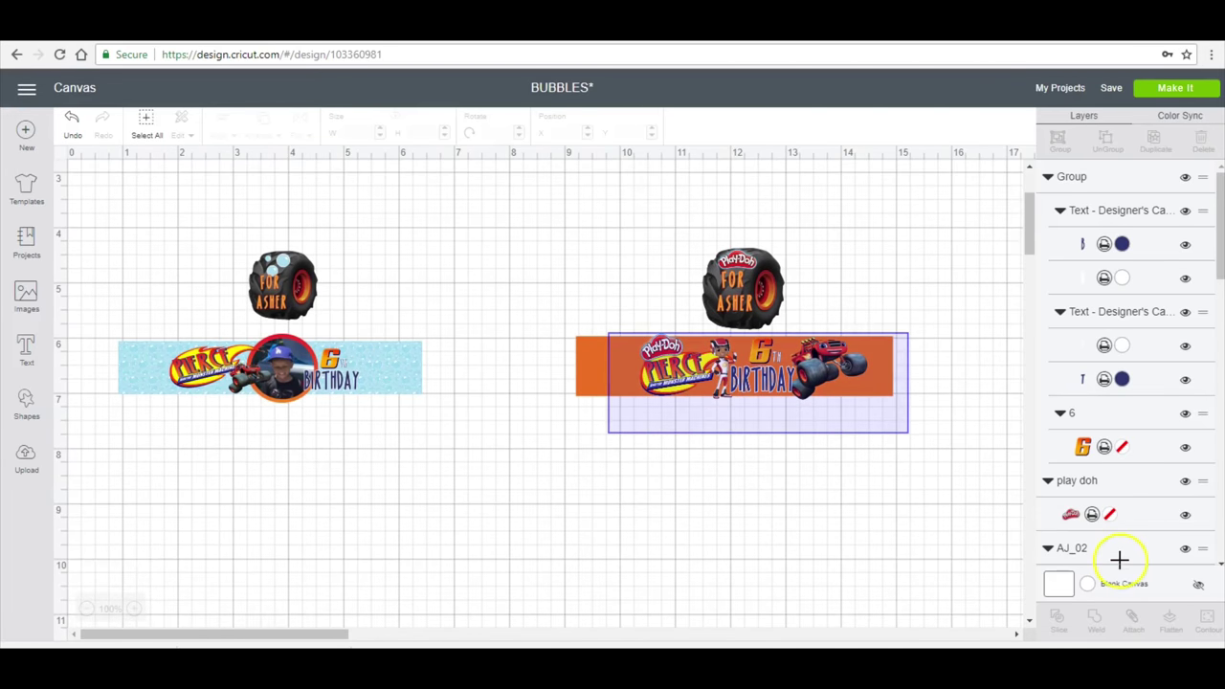
{"action": "left_click", "coordinate": [1169, 622]}
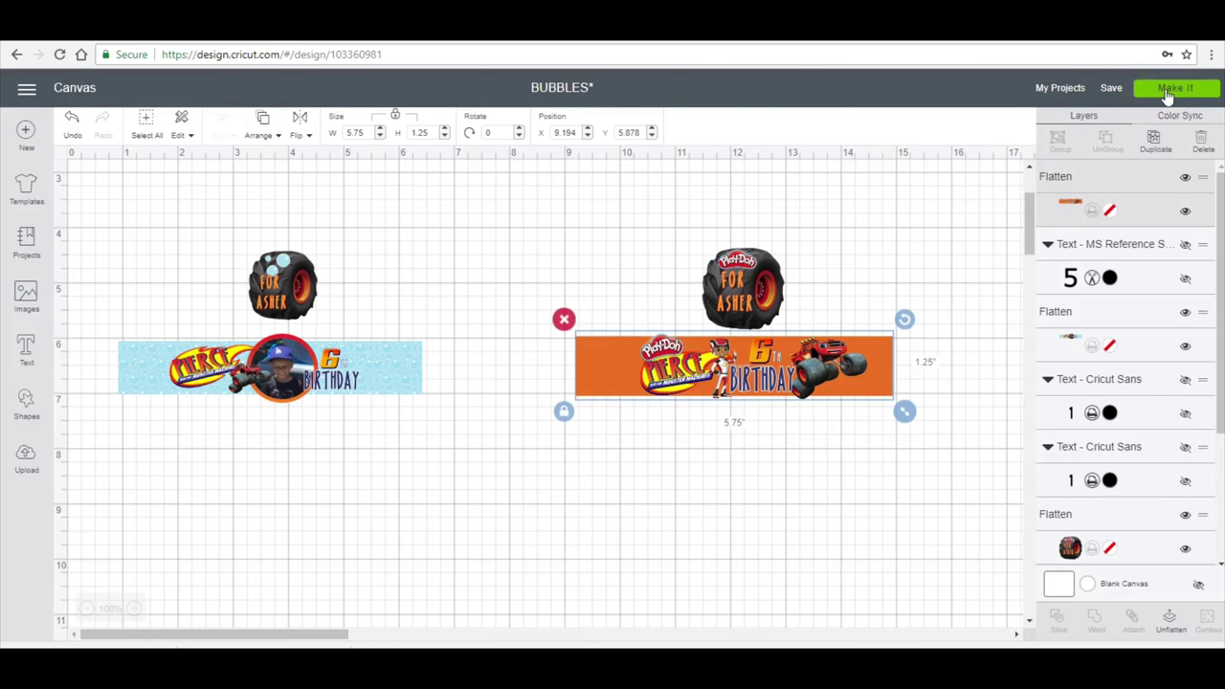
Preview two project copies on the print-then-cut mat and continue to printing
{"action": "left_click", "coordinate": [1165, 88]}
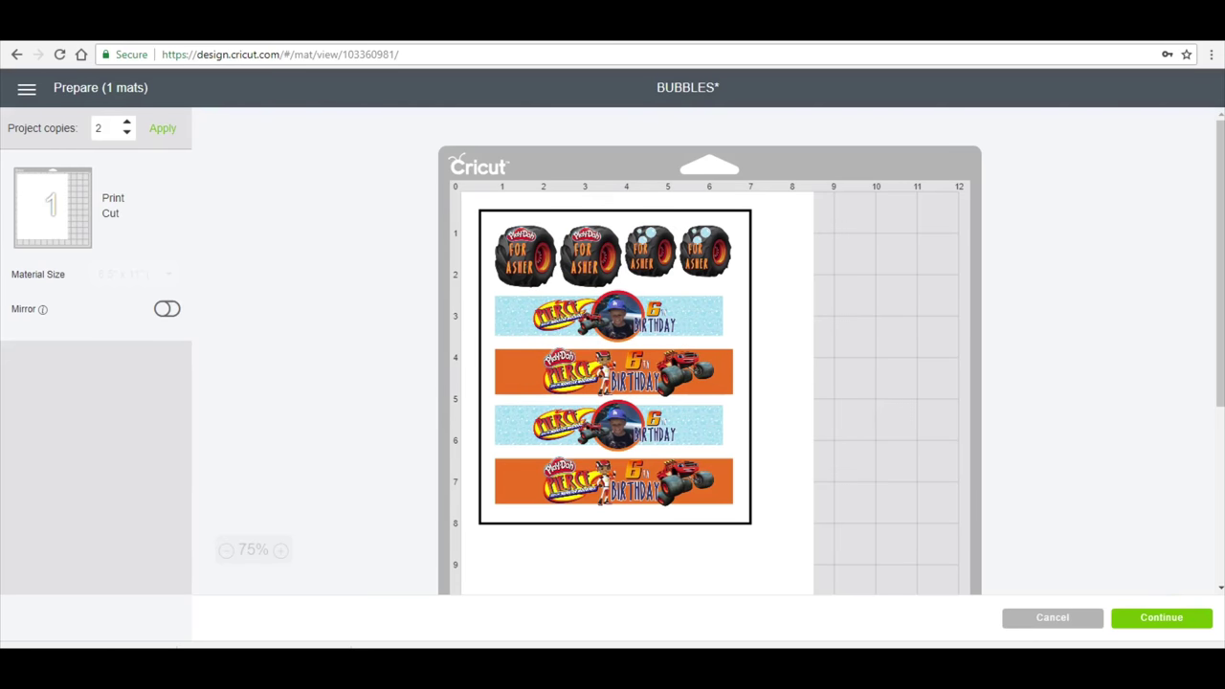
{"action": "left_click", "coordinate": [1193, 620]}
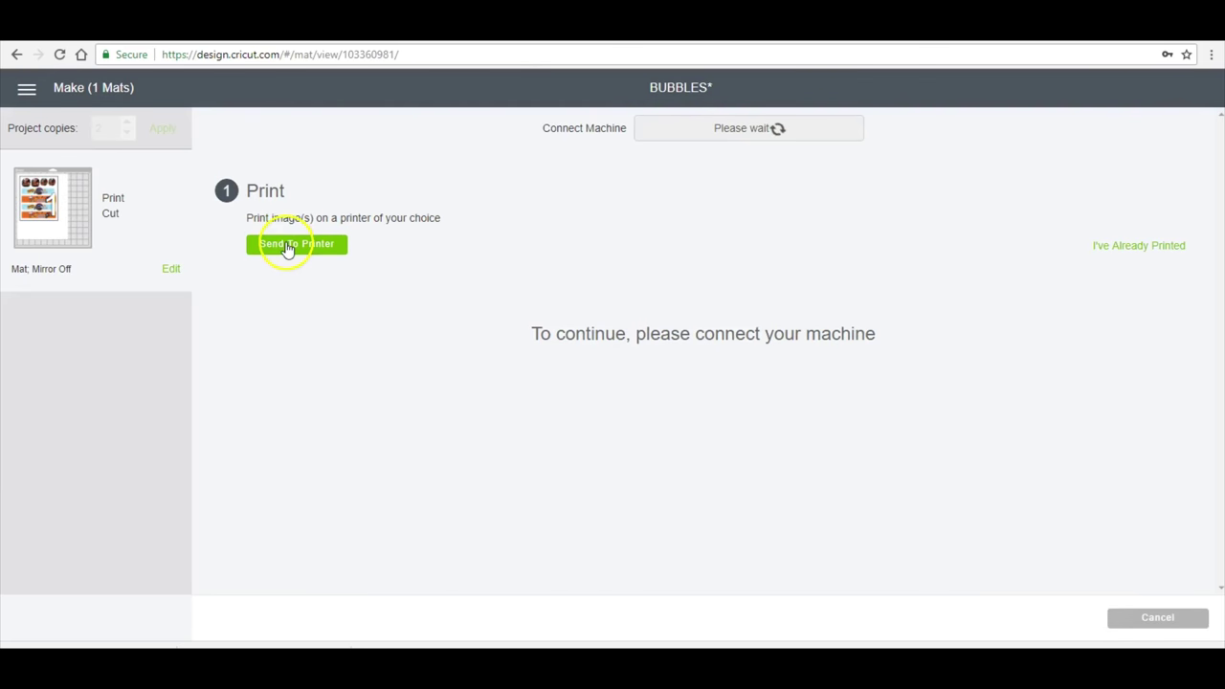
Print the label sheet on the HP ENVY 5540 with paper type Other Matte Inkjet Papers
{"action": "left_click", "coordinate": [286, 244]}
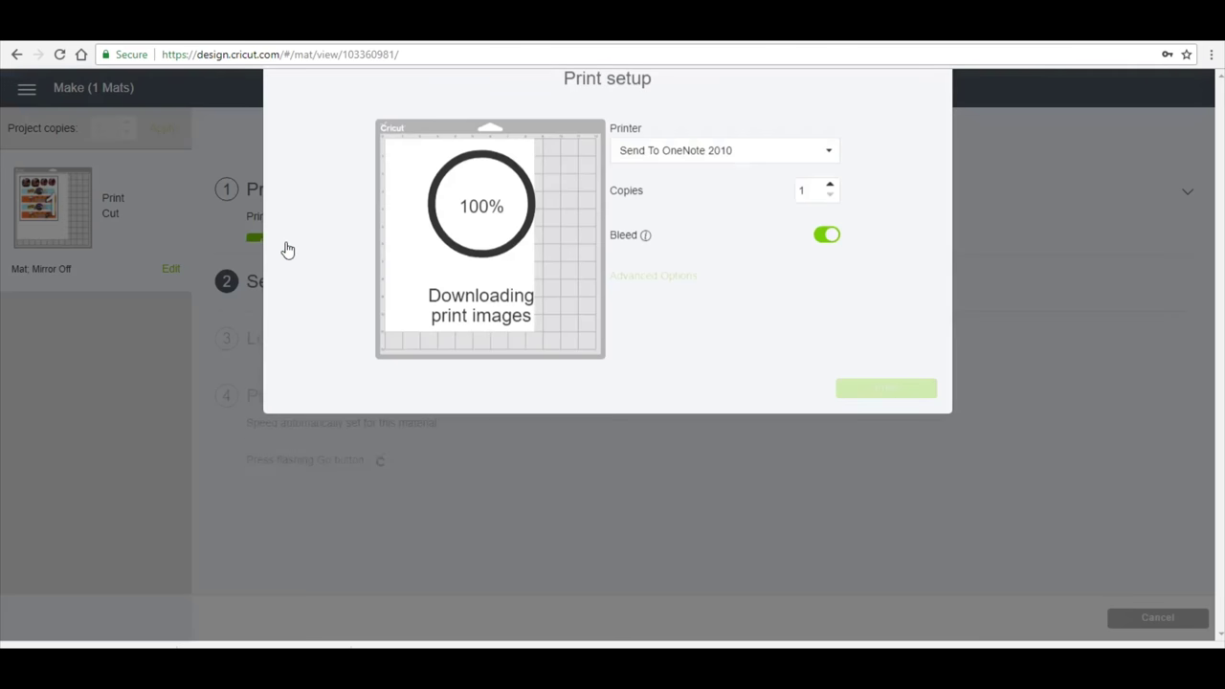
{"action": "left_click", "coordinate": [705, 342]}
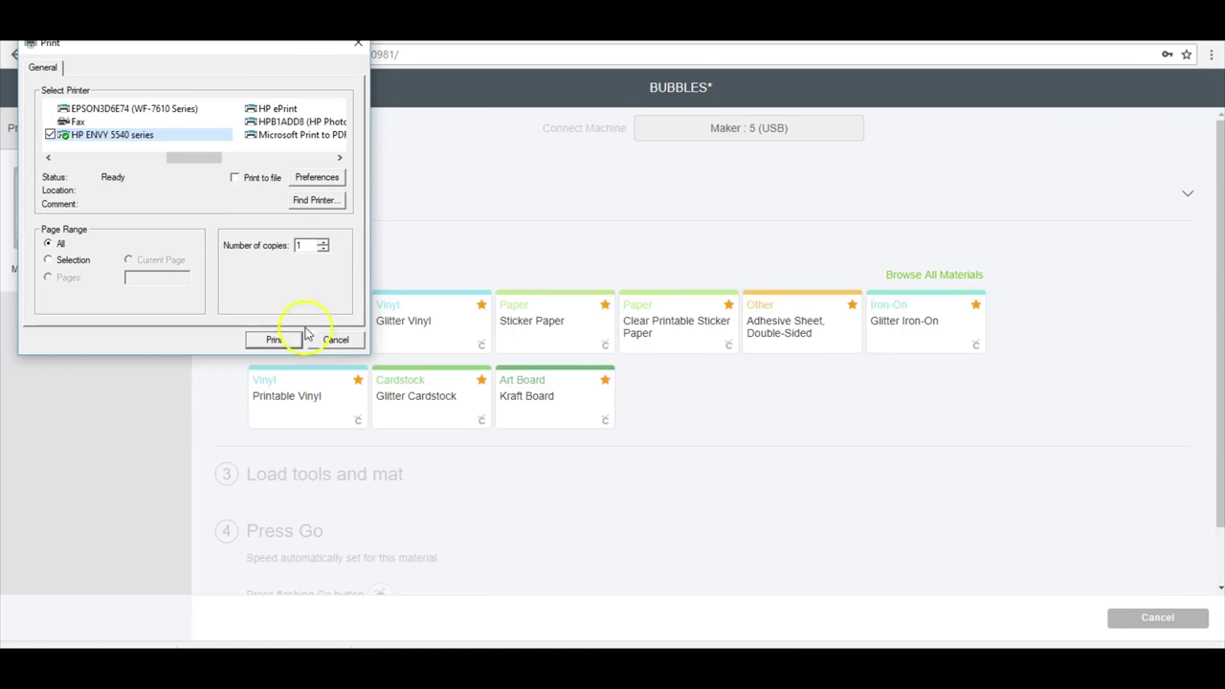
{"action": "left_click", "coordinate": [328, 178]}
{"action": "left_click", "coordinate": [77, 137]}
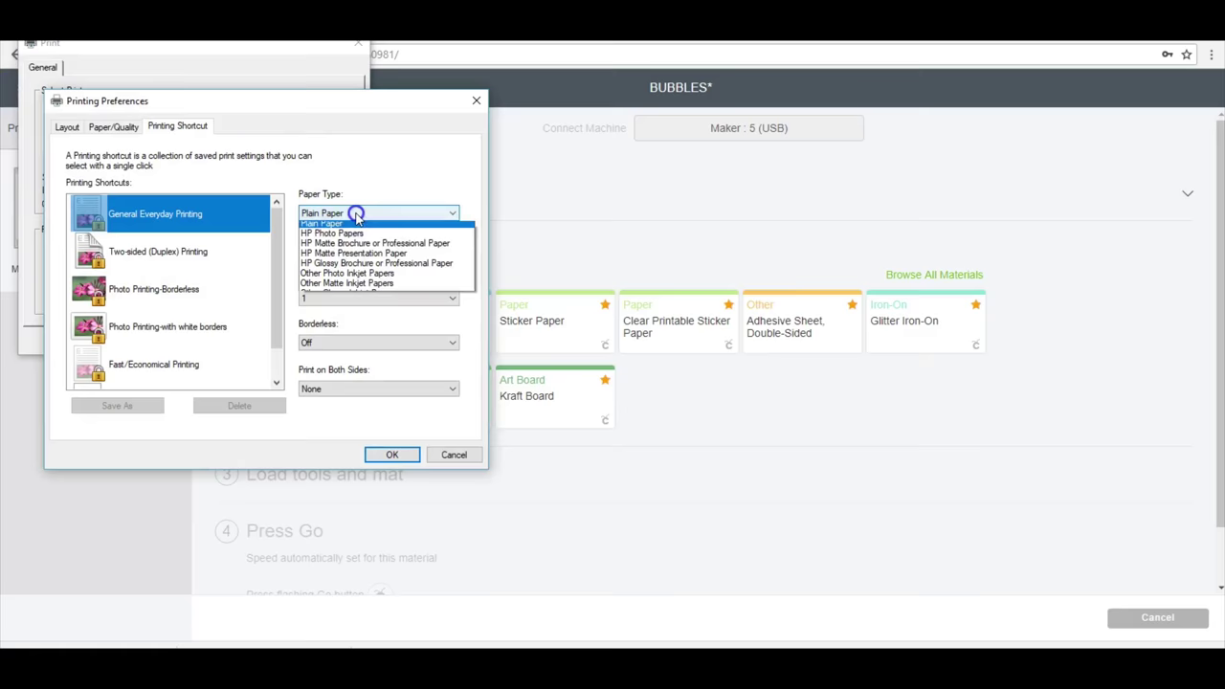
{"action": "left_click", "coordinate": [348, 287]}
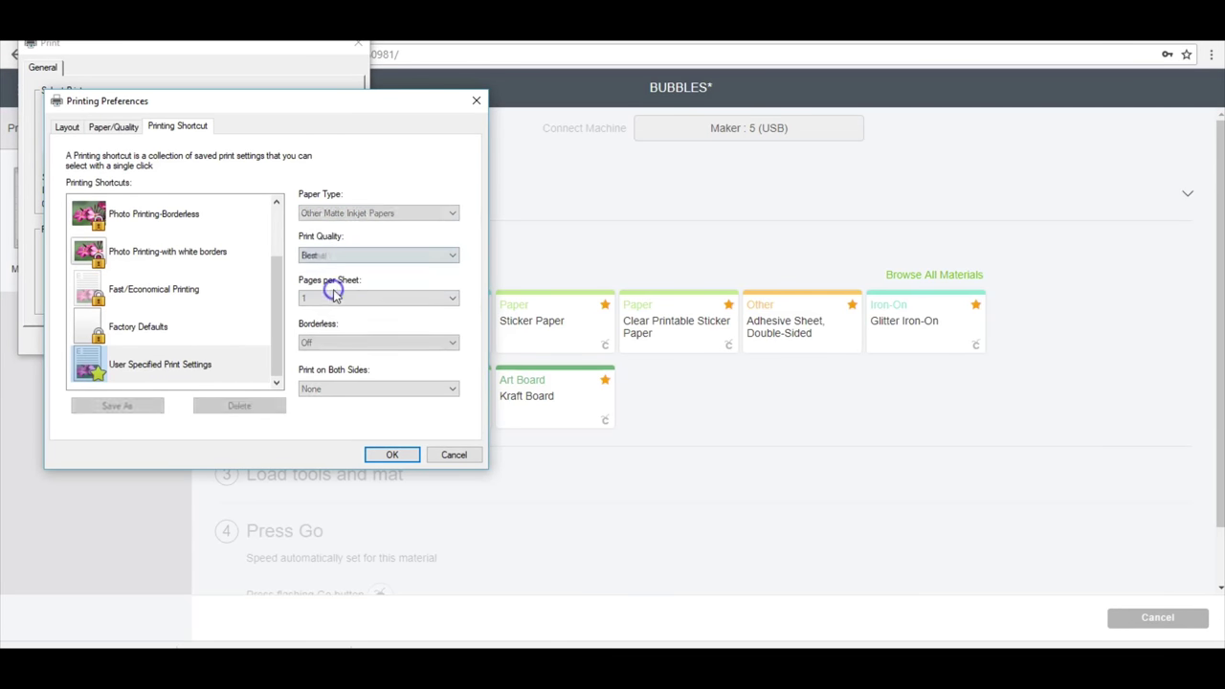
{"action": "left_click", "coordinate": [415, 455]}
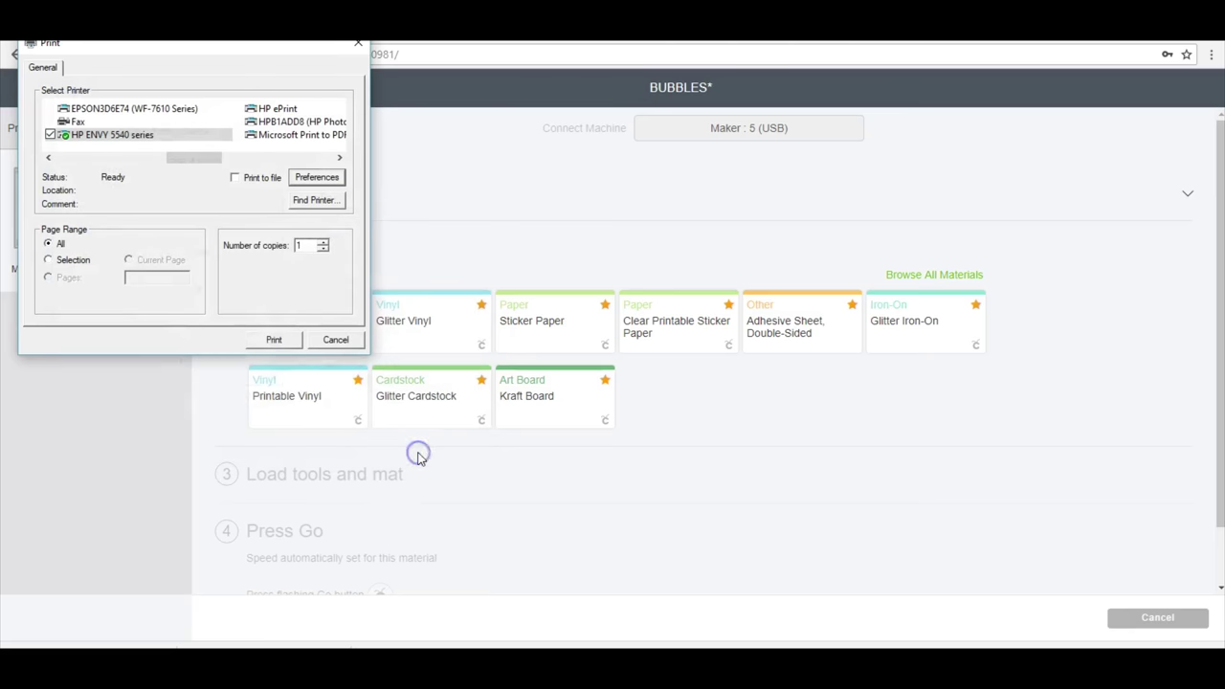
{"action": "left_click", "coordinate": [292, 349]}
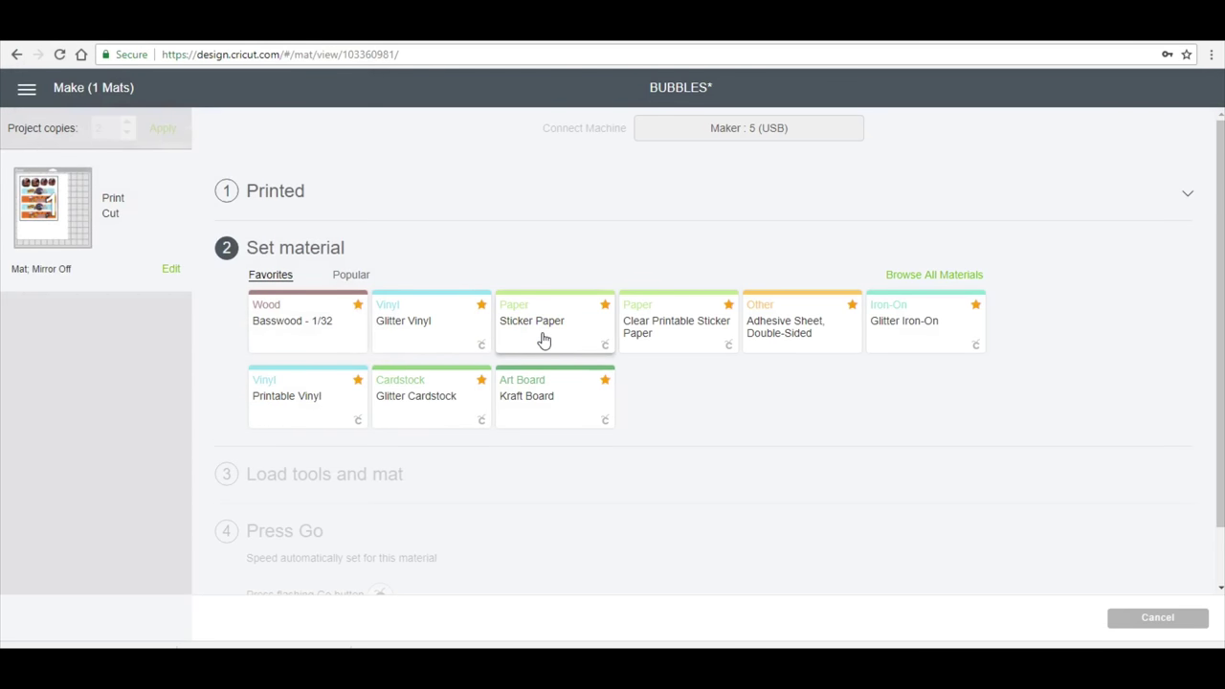
Choose Sticker Paper as the cutting material
{"action": "left_click", "coordinate": [543, 340]}
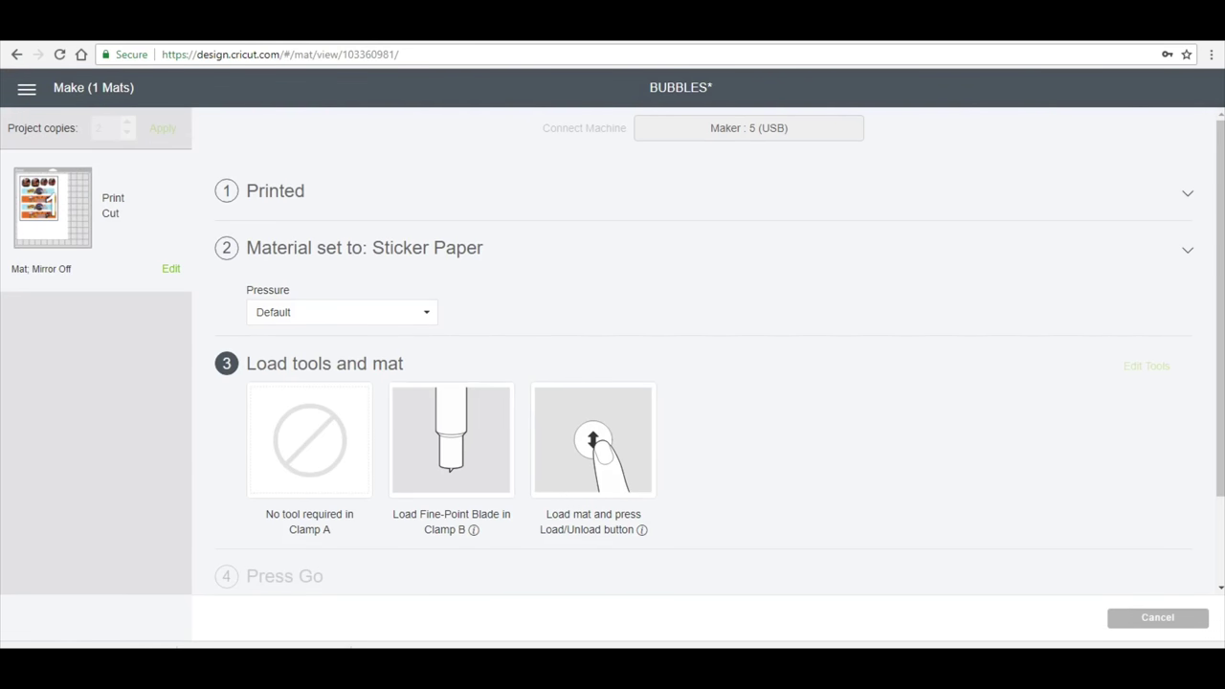